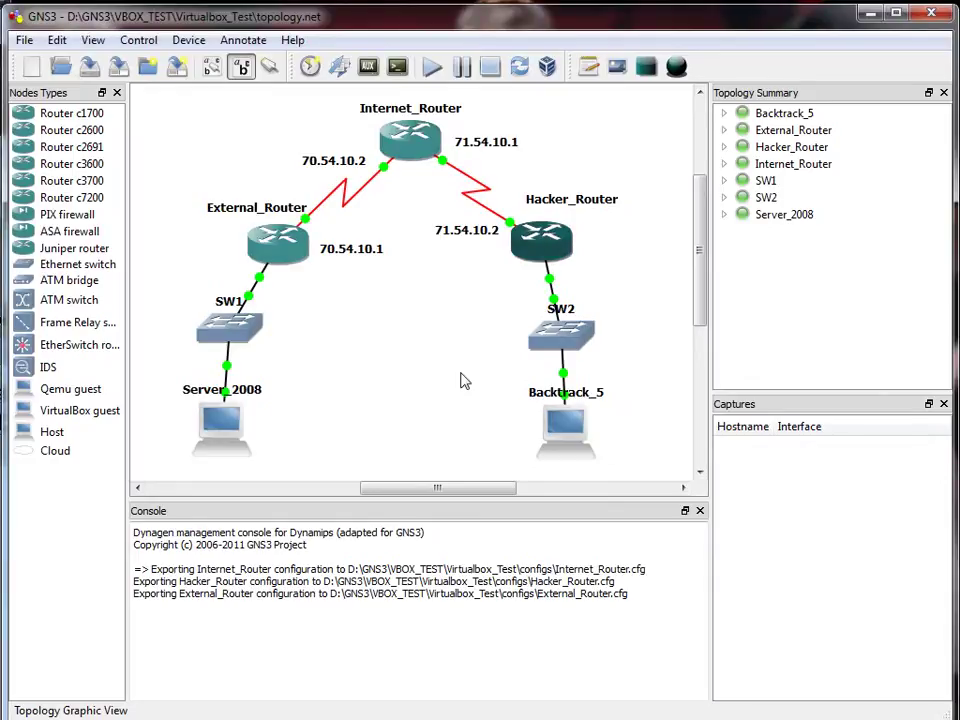
# Step: Bring Chrome over GNS3 and open the Internet_Router.txt configuration document
pyautogui.moveTo(508, 487); pyautogui.dragTo(450, 496)
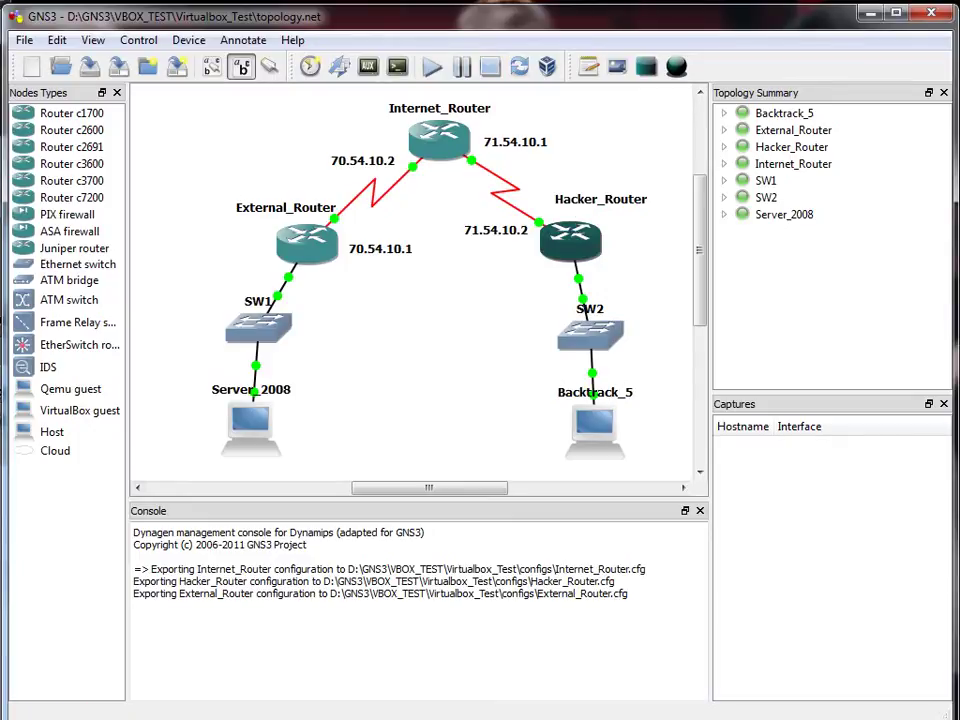
pyautogui.hotkey('alt', 'Tab')
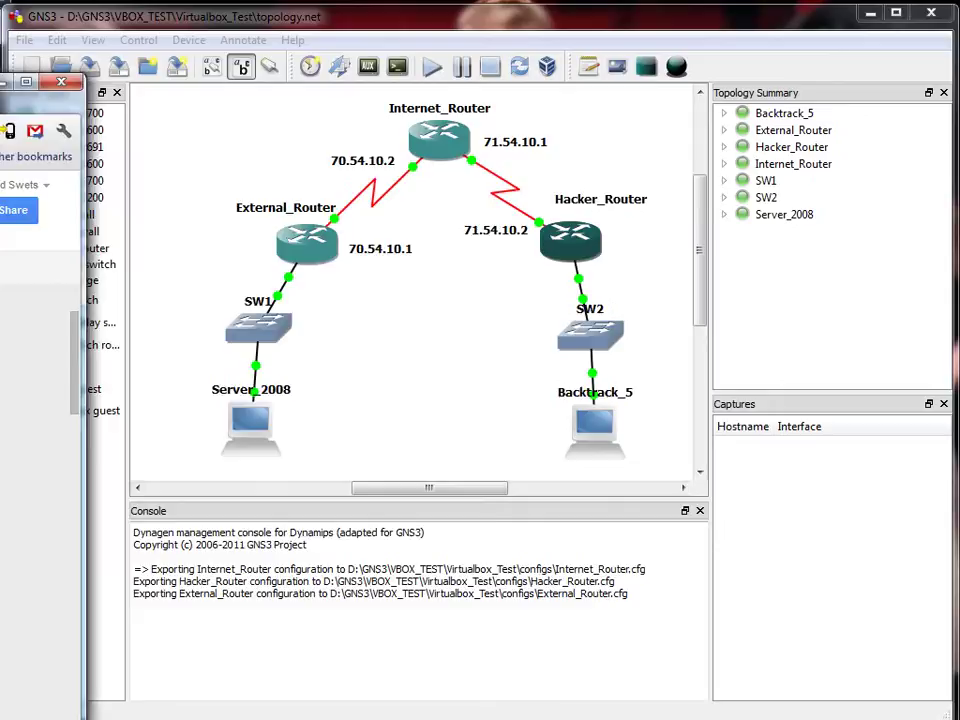
pyautogui.moveTo(30, 81); pyautogui.dragTo(806, 26)
pyautogui.scroll(-3, 511, 517)
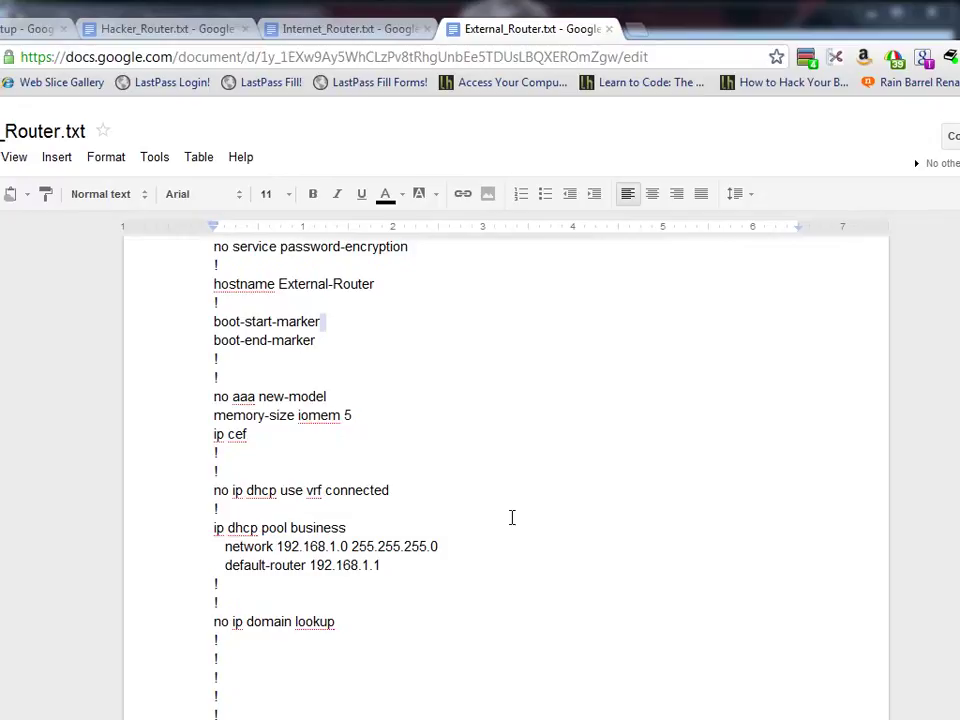
pyautogui.scroll(3, 480, 300)
pyautogui.click(344, 33)
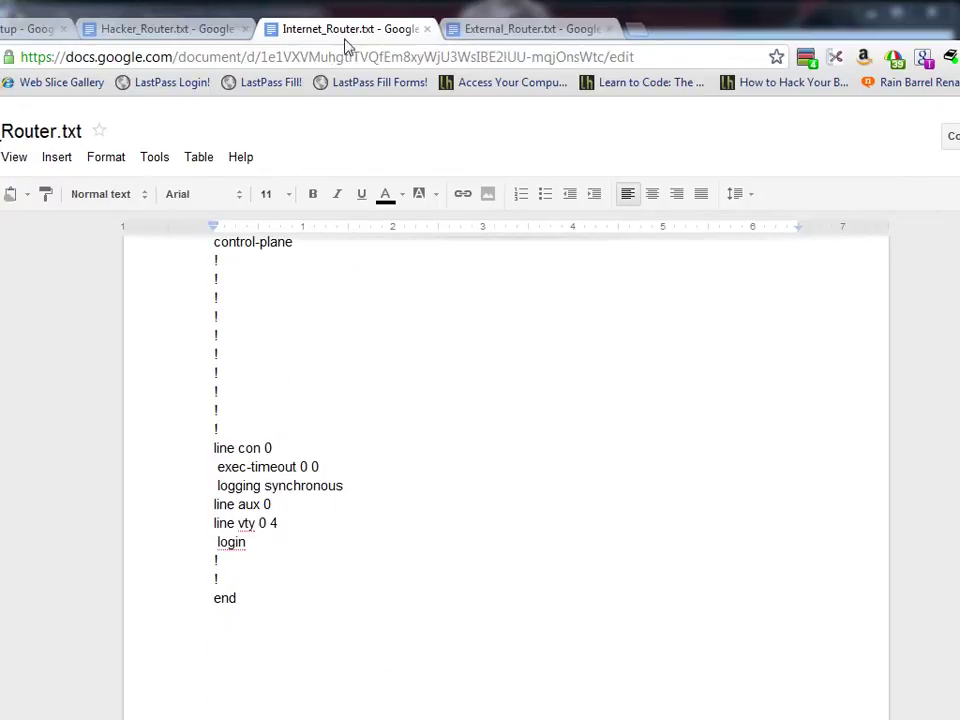
# Step: Review the Internet_Router hostname and serial interface addresses, then lower the browser
pyautogui.scroll(15, 446, 506)
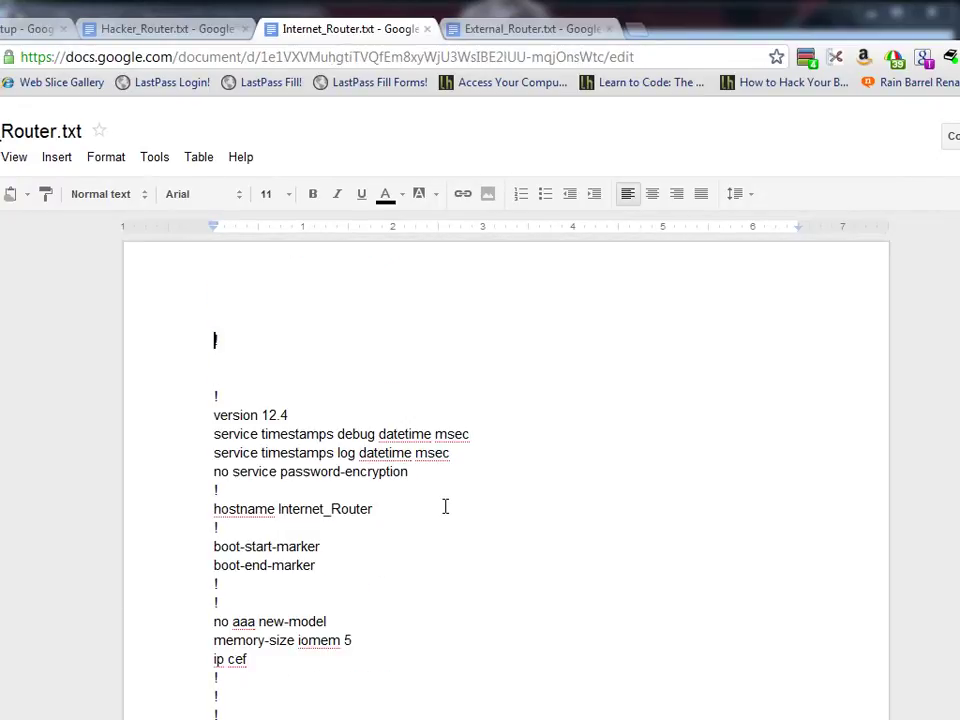
pyautogui.scroll(-1, 446, 506)
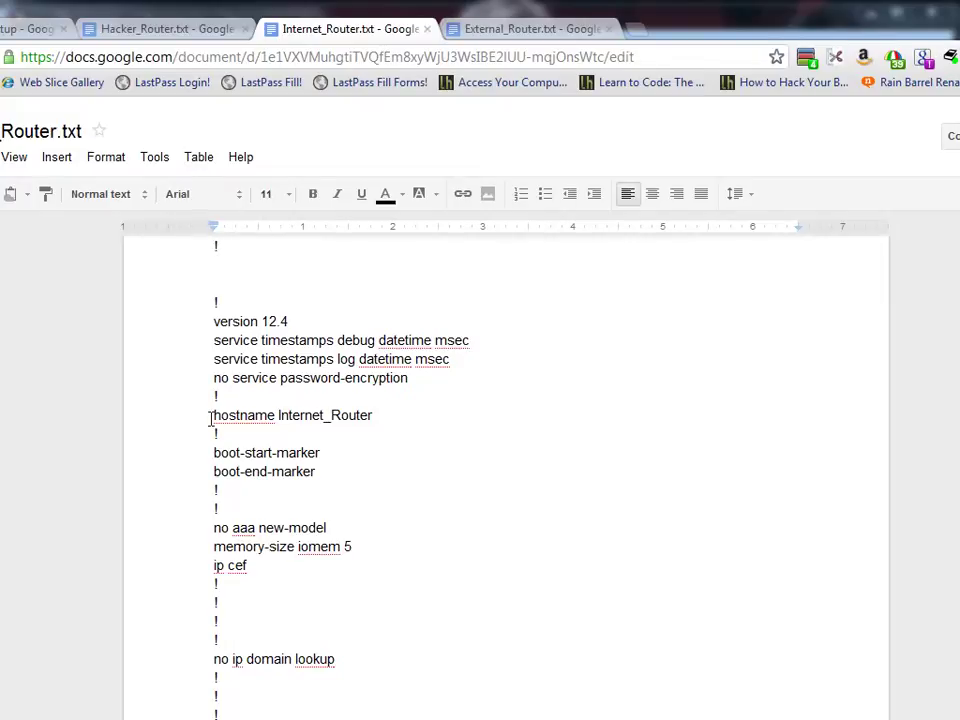
pyautogui.moveTo(210, 415); pyautogui.dragTo(411, 422)
pyautogui.click(411, 422)
pyautogui.scroll(-5, 411, 422)
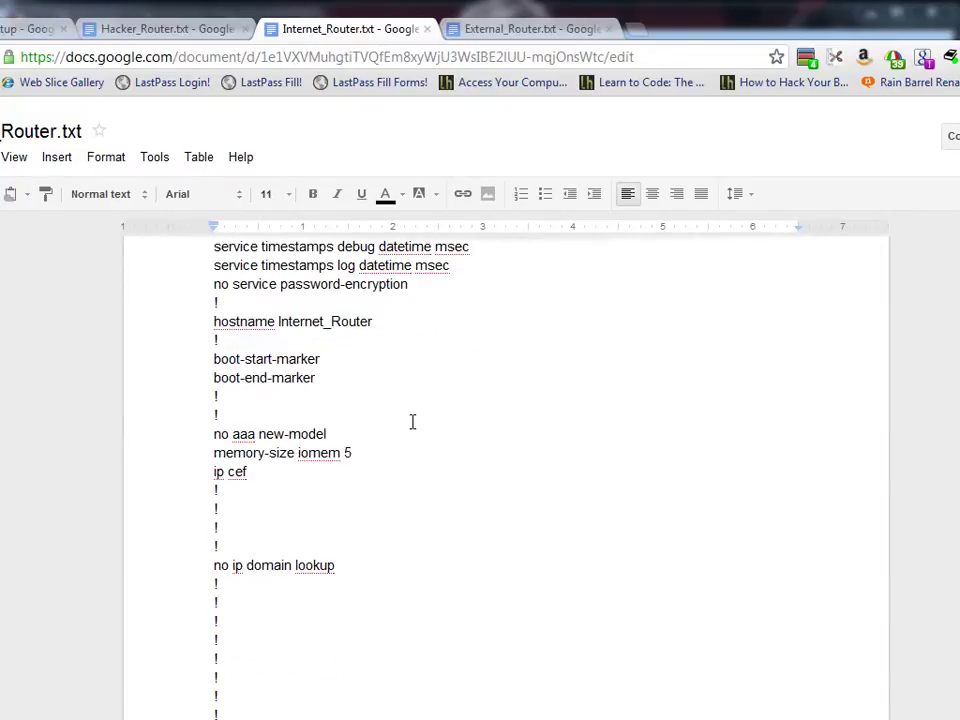
pyautogui.scroll(-5, 411, 422)
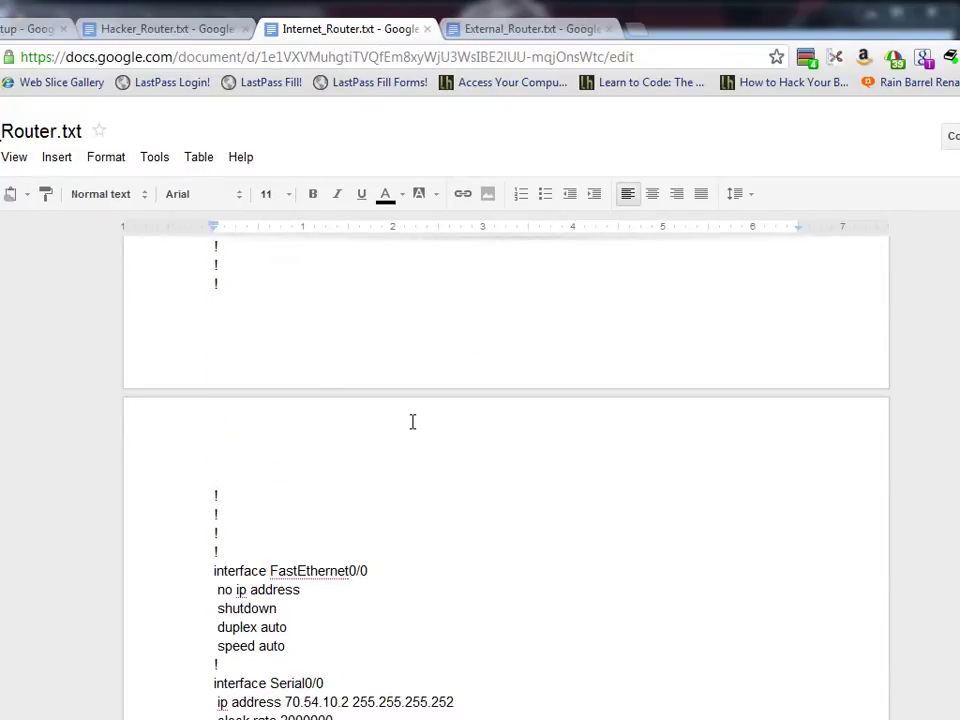
pyautogui.scroll(-3, 411, 422)
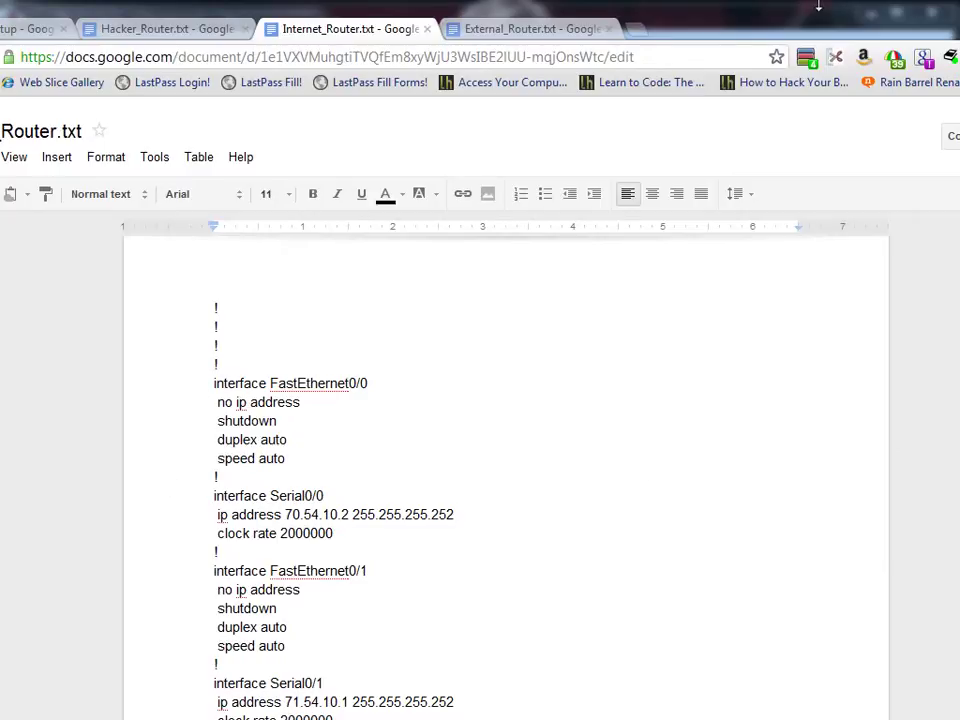
pyautogui.moveTo(612, 6); pyautogui.dragTo(720, 650)
# Step: Display s0/0, s0/1 and f0/0 interface labels on all topology links, then raise Chrome again
pyautogui.click(211, 66)
pyautogui.click(211, 66)
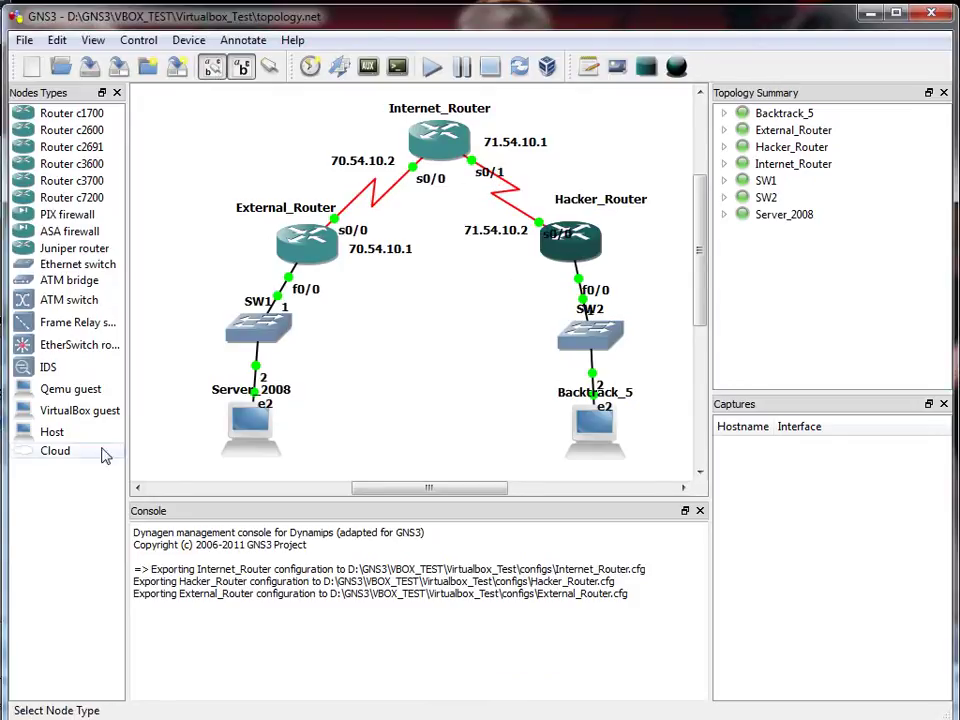
pyautogui.moveTo(556, 655); pyautogui.dragTo(556, 174)
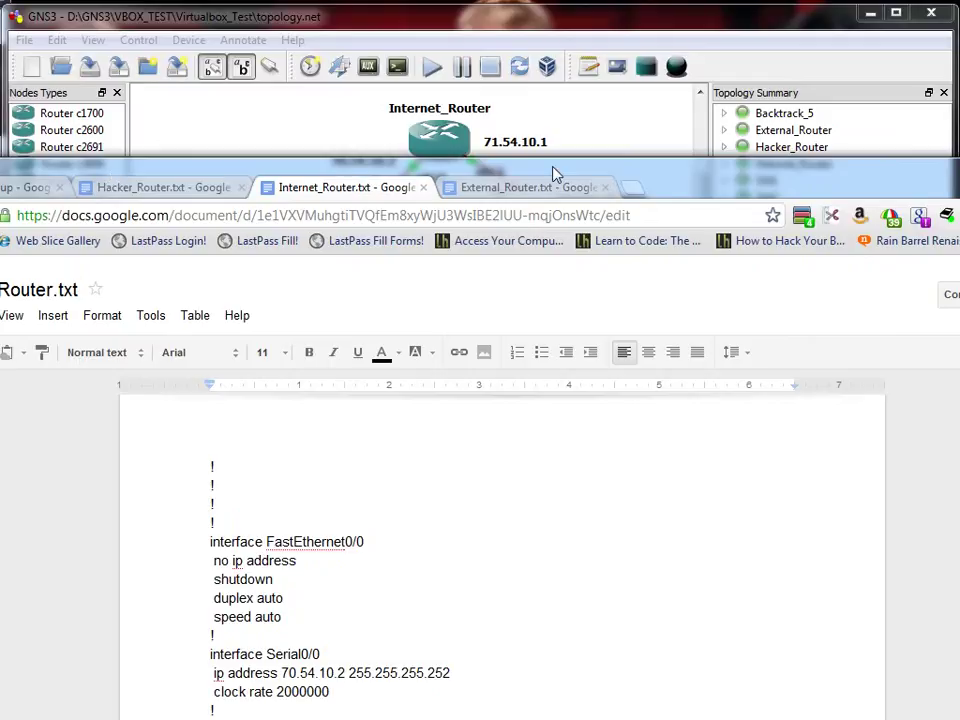
pyautogui.moveTo(556, 174); pyautogui.dragTo(522, 215)
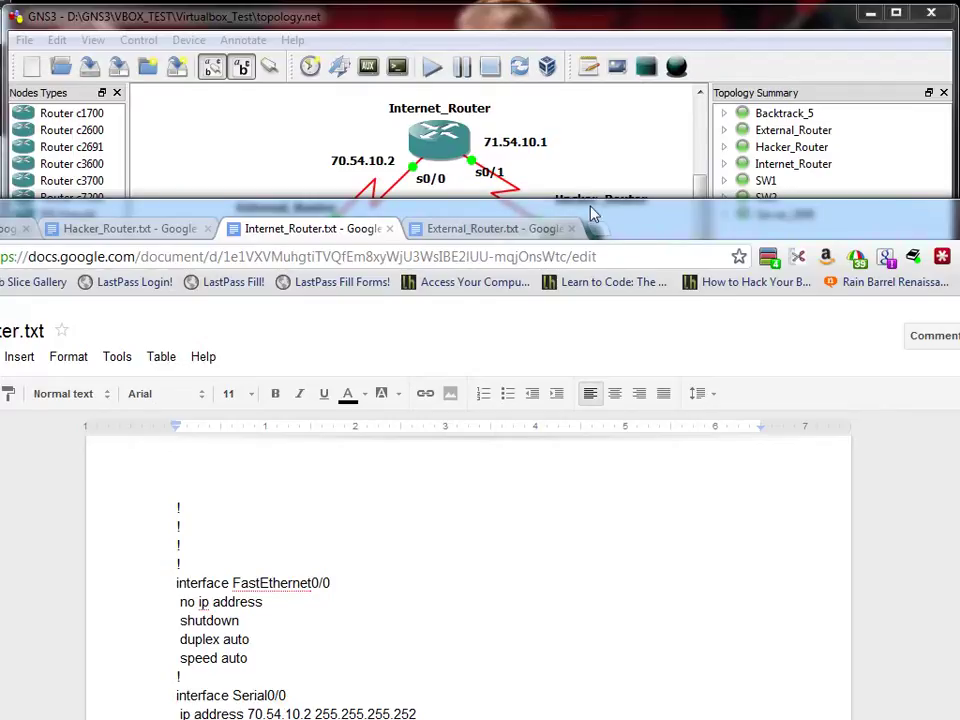
pyautogui.moveTo(591, 213); pyautogui.dragTo(568, 155)
pyautogui.scroll(-4, 530, 450)
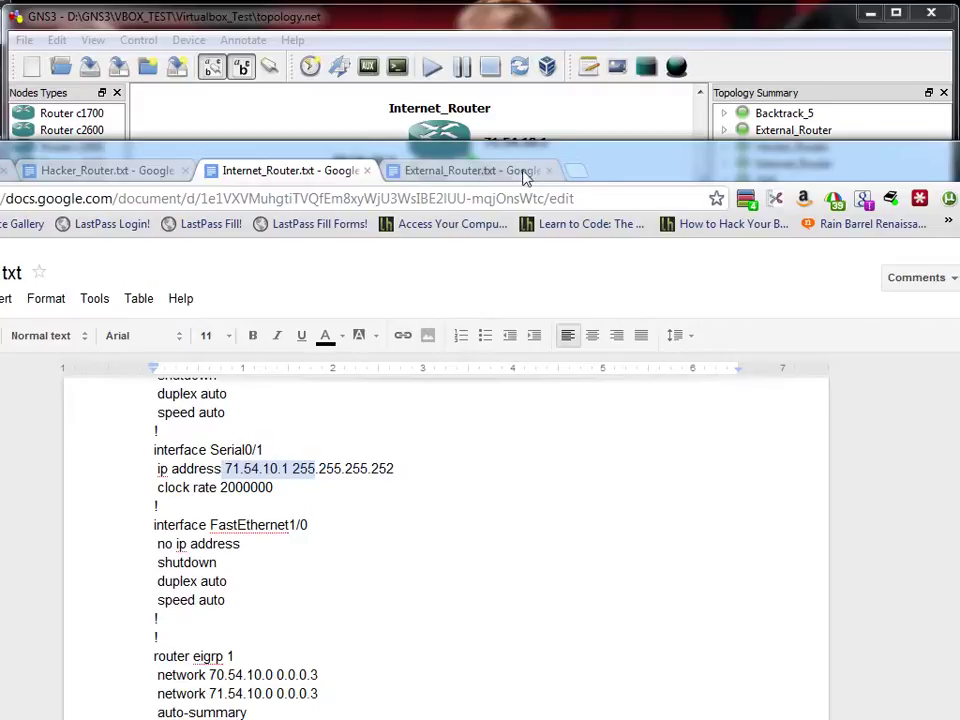
pyautogui.moveTo(606, 167); pyautogui.dragTo(597, 100)
pyautogui.moveTo(143, 590); pyautogui.dragTo(222, 590)
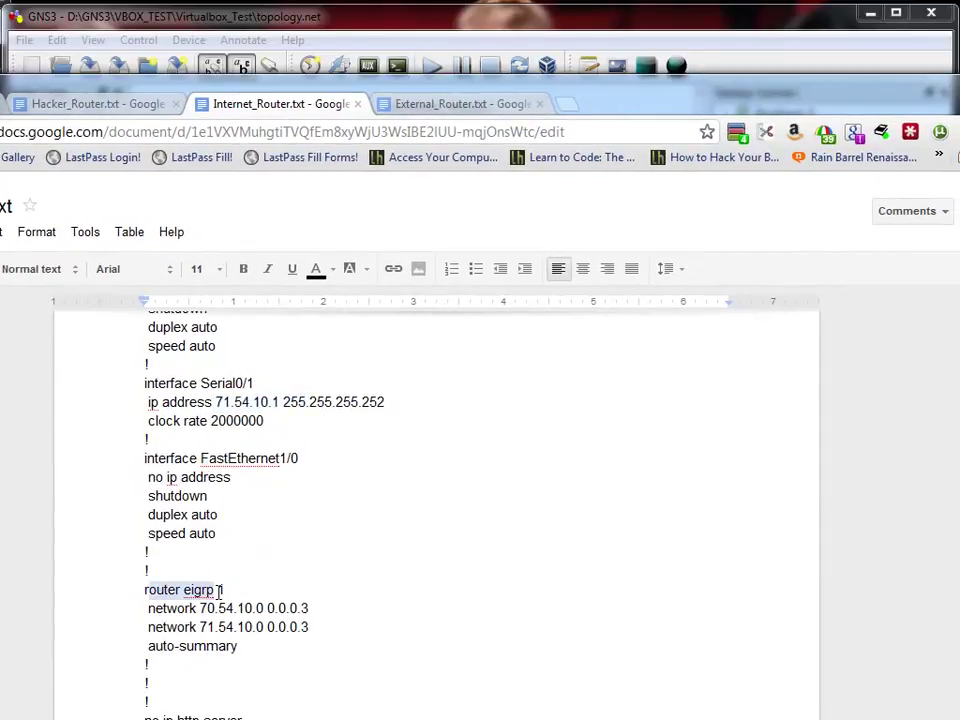
pyautogui.click(221, 590)
pyautogui.doubleClick(221, 590)
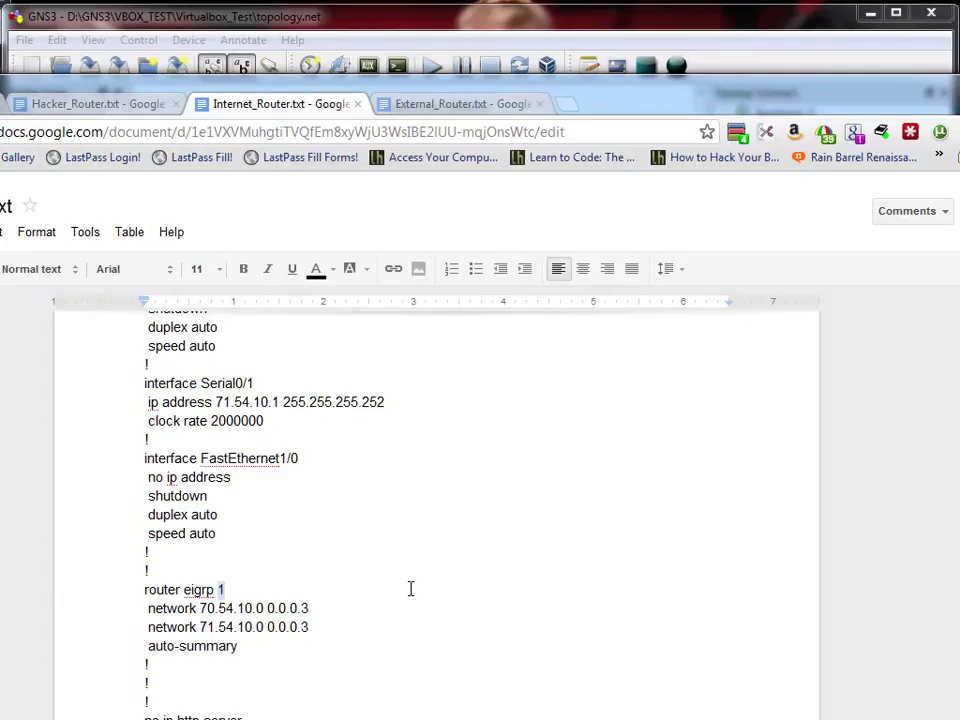
pyautogui.click(232, 590)
pyautogui.moveTo(200, 608); pyautogui.dragTo(247, 608)
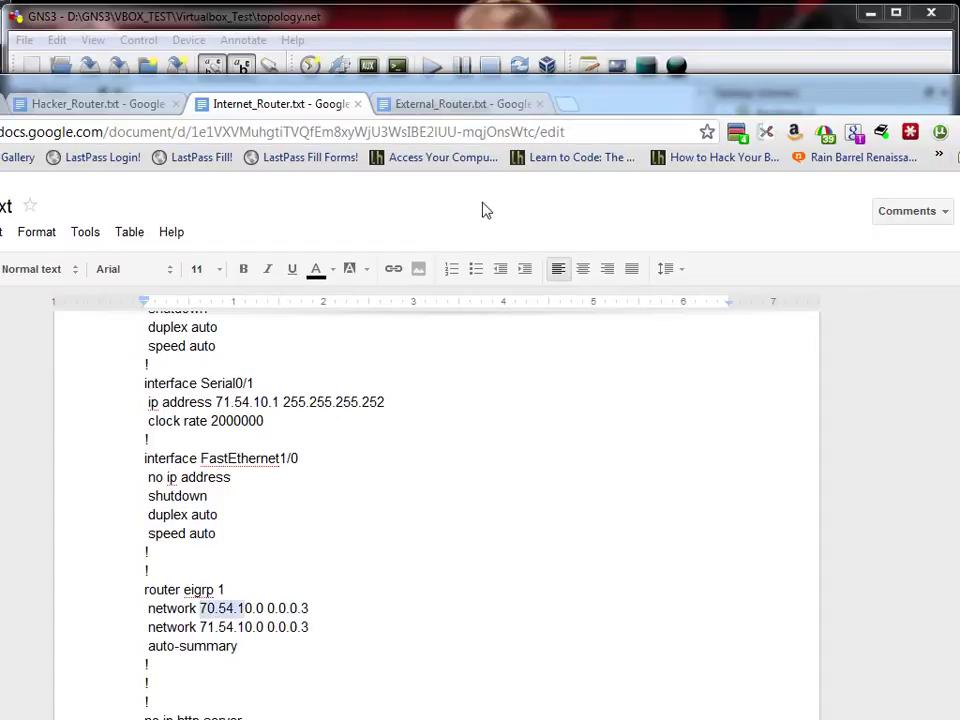
pyautogui.moveTo(549, 111); pyautogui.dragTo(600, 280)
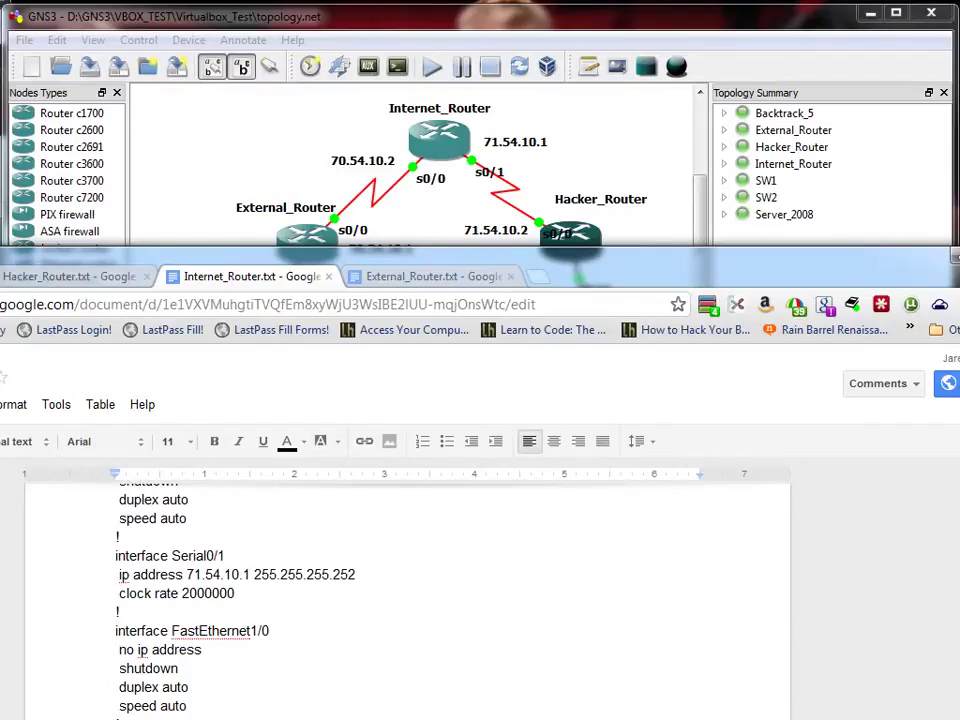
pyautogui.scroll(-5, 400, 600)
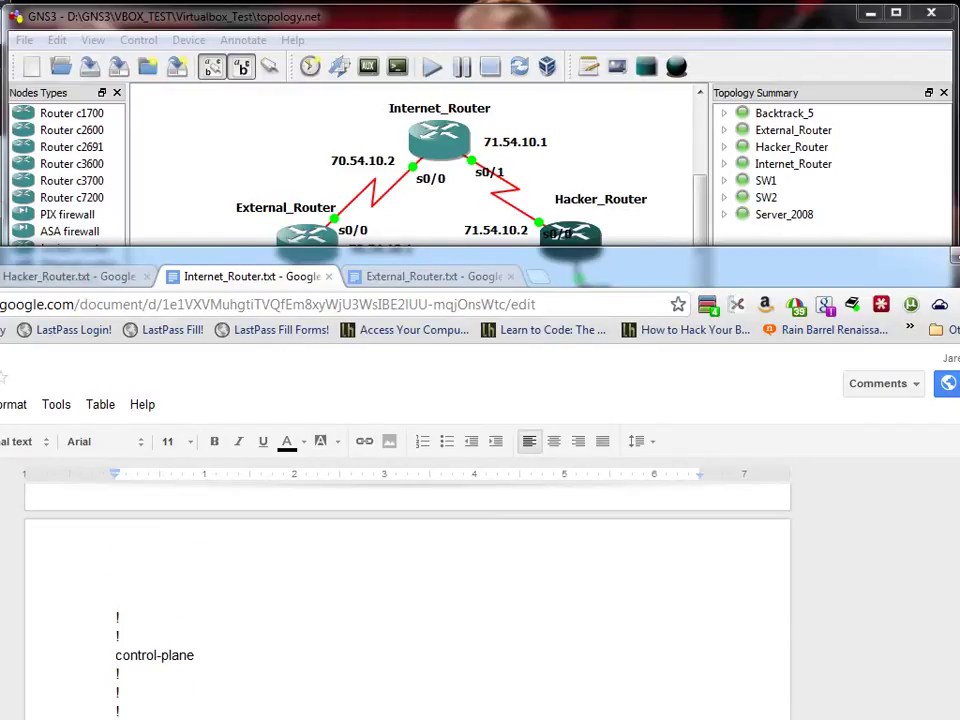
pyautogui.scroll(4, 400, 600)
pyautogui.moveTo(107, 666); pyautogui.dragTo(292, 709)
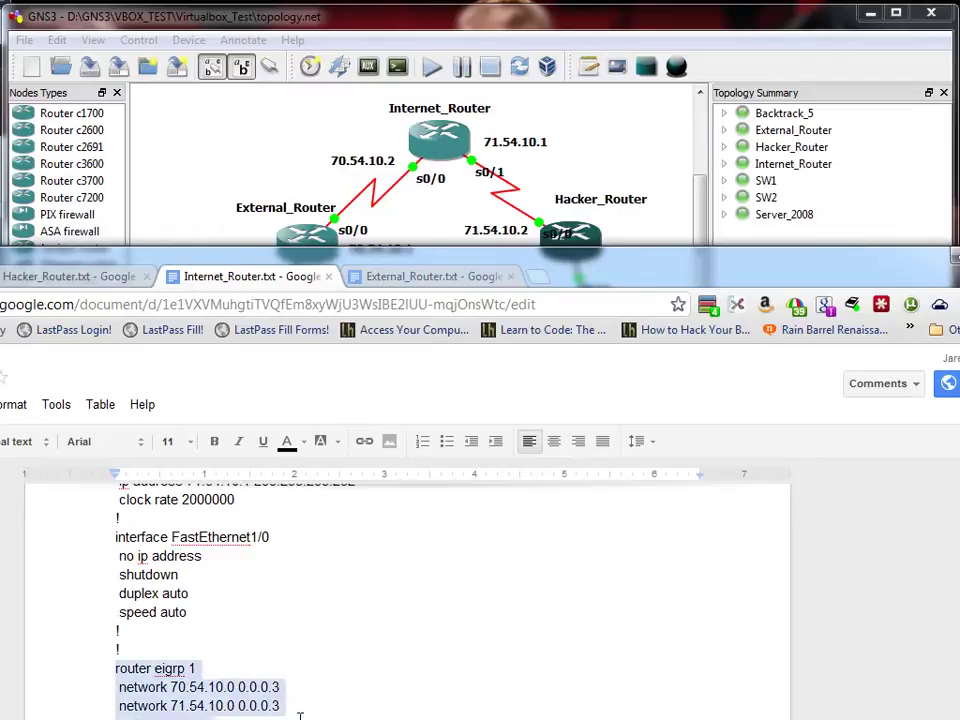
pyautogui.click(292, 709)
pyautogui.scroll(-5, 400, 600)
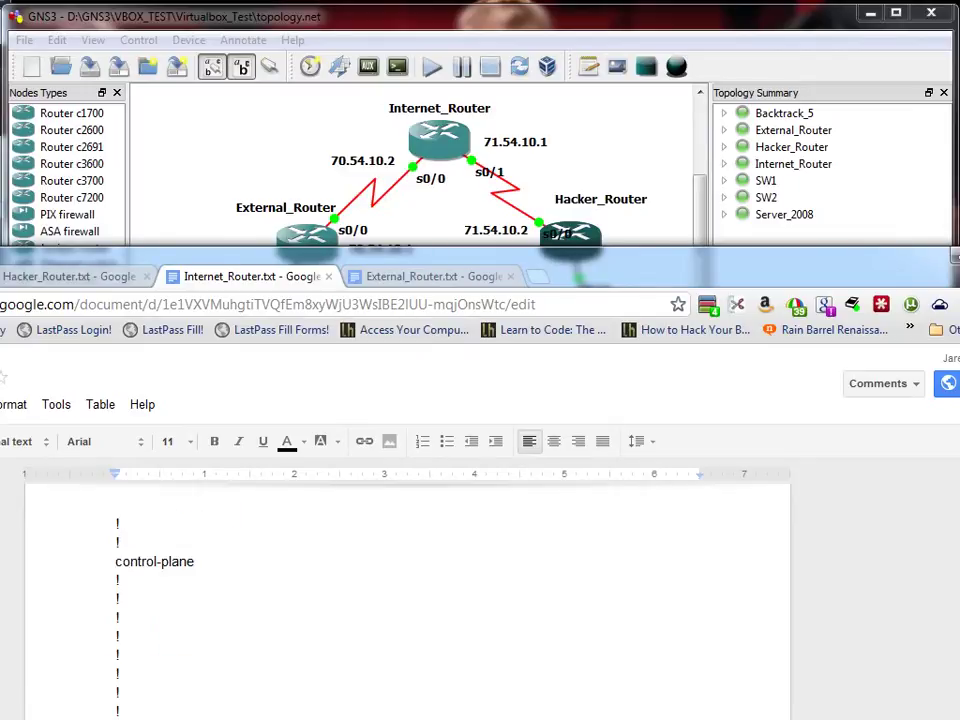
pyautogui.scroll(15, 400, 600)
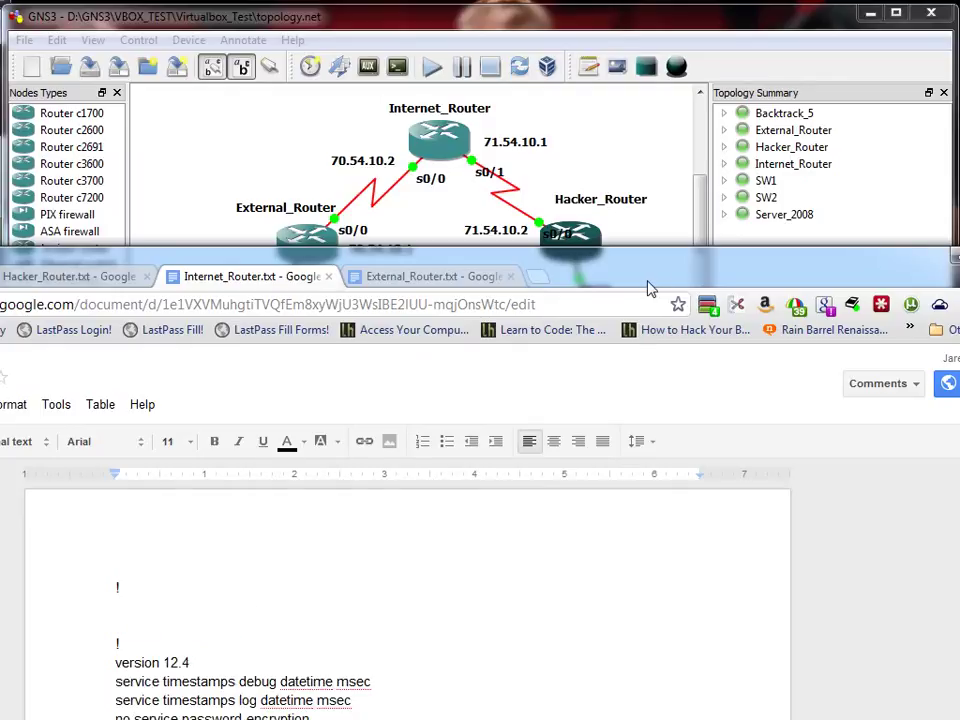
pyautogui.moveTo(649, 285); pyautogui.dragTo(686, 298)
# Step: Open the External_Router.txt configuration and check its hostname External-Router line
pyautogui.click(487, 290)
pyautogui.moveTo(620, 286); pyautogui.dragTo(610, 158)
pyautogui.moveTo(671, 156); pyautogui.dragTo(643, 638)
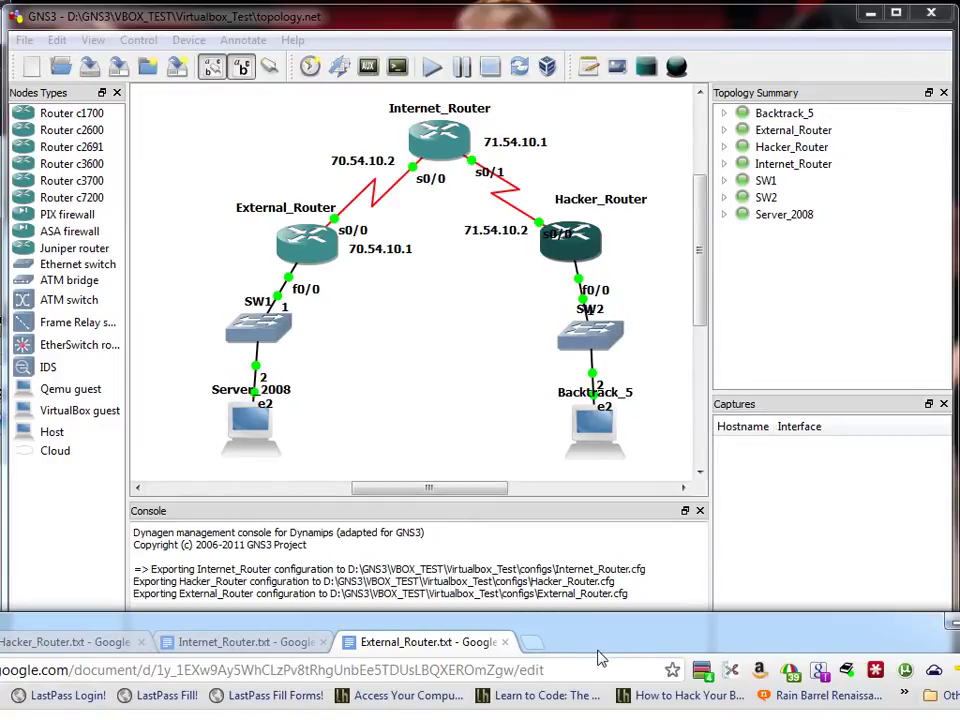
pyautogui.moveTo(600, 657); pyautogui.dragTo(619, 176)
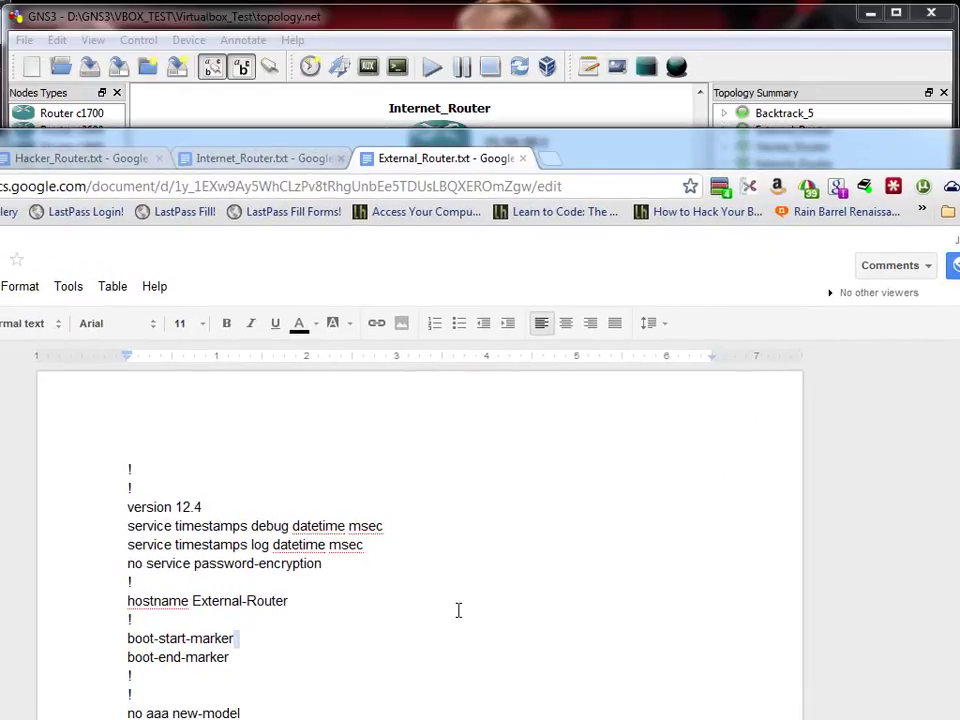
pyautogui.click(315, 613)
pyautogui.tripleClick(343, 605)
pyautogui.click(345, 604)
# Step: Review the business DHCP pool for 192.168.1.0 and the NAT inside/outside interface lines
pyautogui.scroll(-3, 345, 605)
pyautogui.moveTo(632, 156); pyautogui.dragTo(643, 6)
pyautogui.scroll(-2, 407, 480)
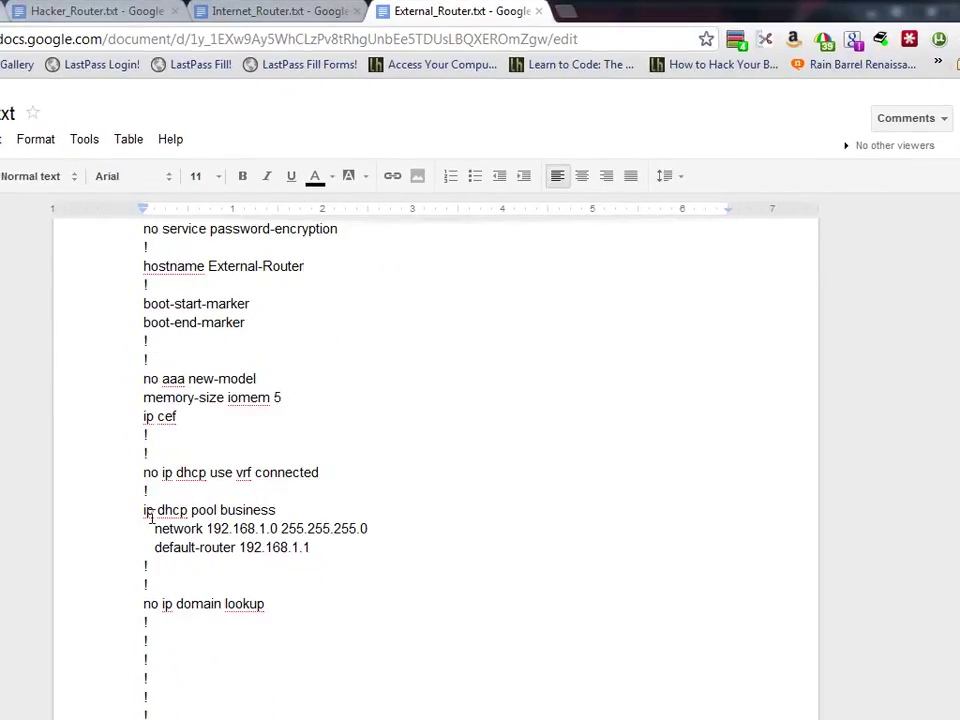
pyautogui.moveTo(139, 510); pyautogui.dragTo(307, 513)
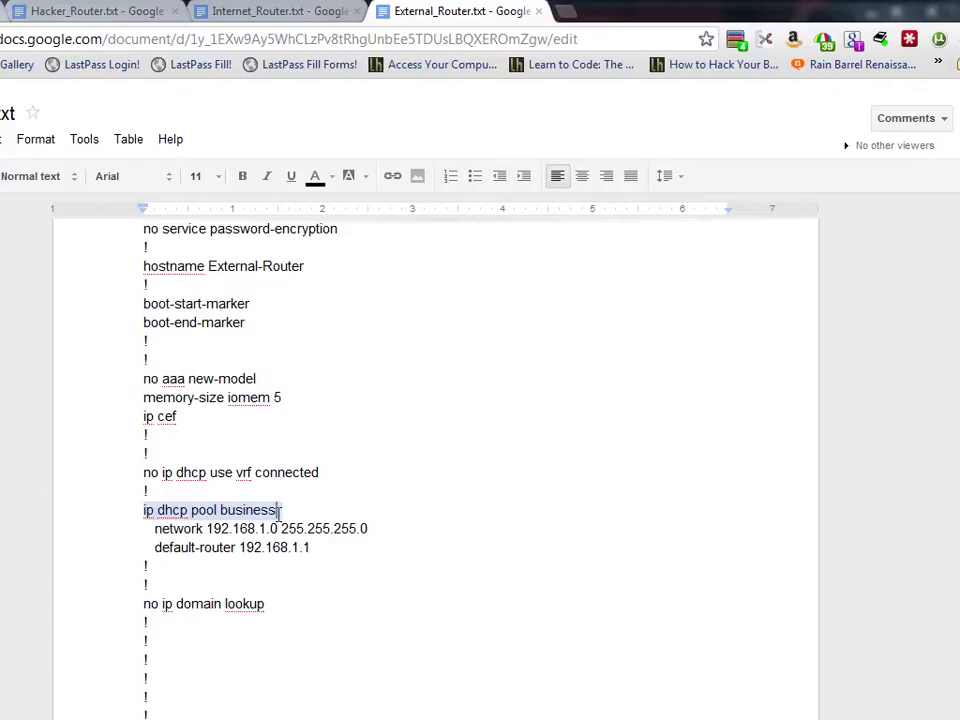
pyautogui.click(281, 511)
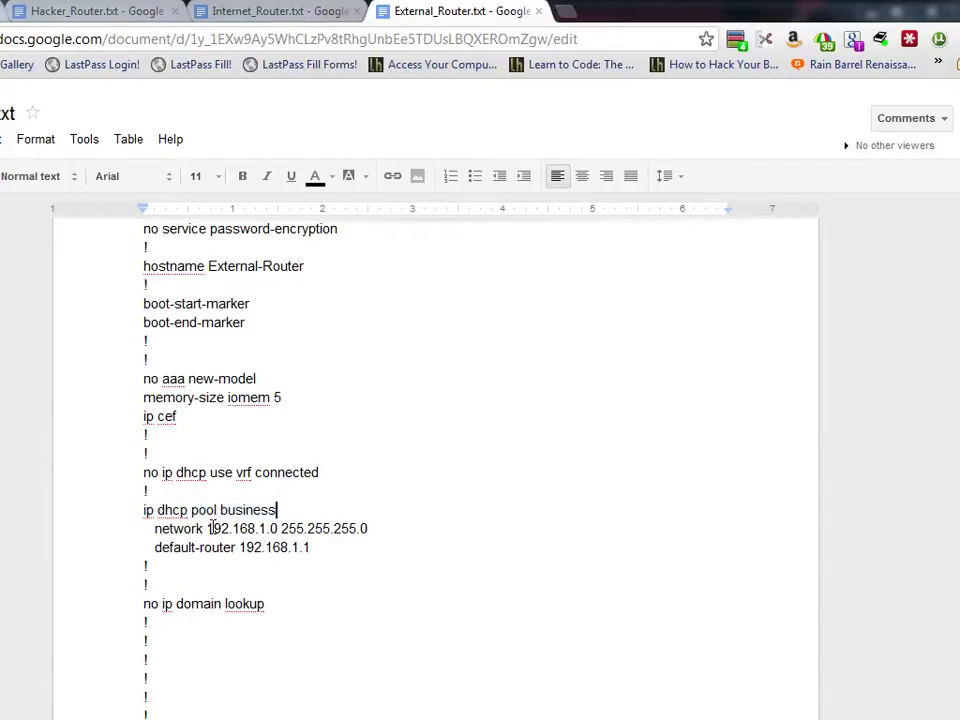
pyautogui.moveTo(212, 528); pyautogui.dragTo(243, 543)
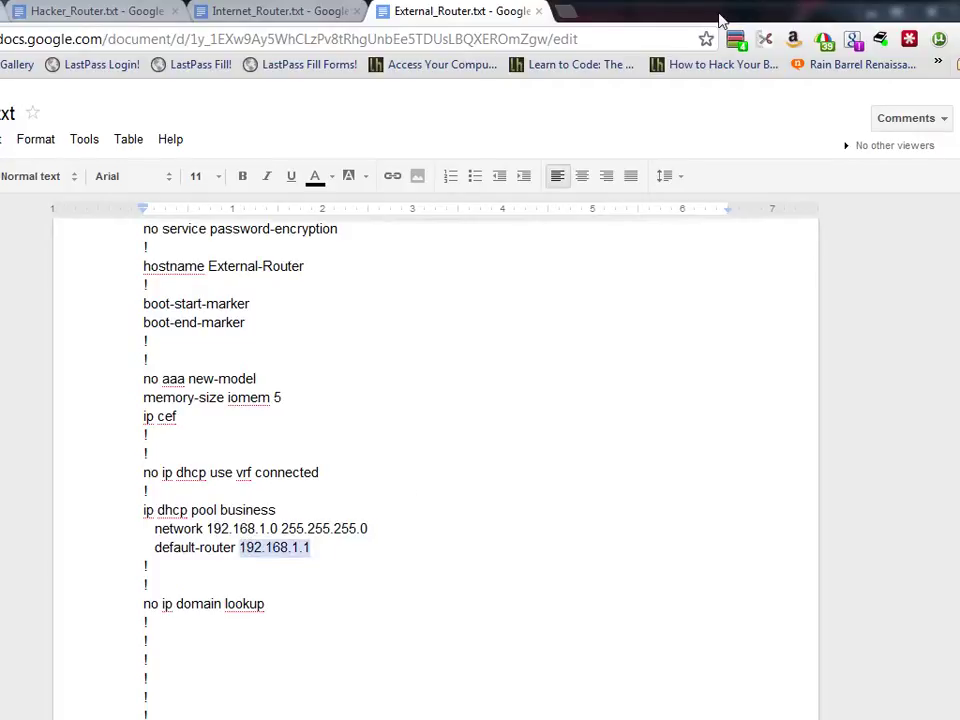
pyautogui.scroll(-5, 579, 397)
pyautogui.scroll(-3, 579, 397)
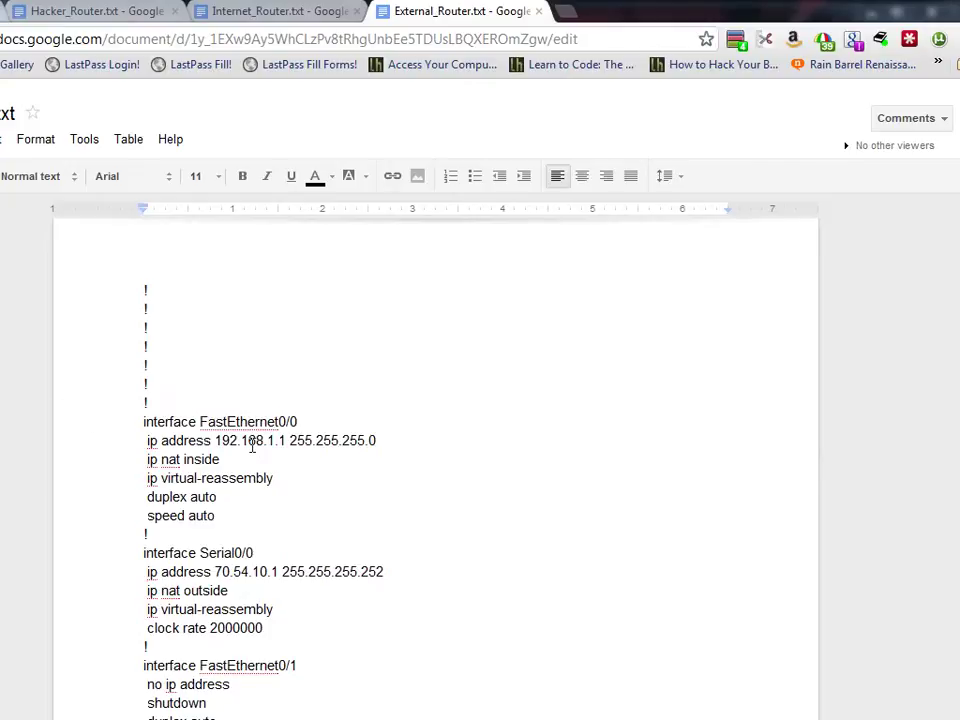
pyautogui.doubleClick(388, 444)
pyautogui.click(379, 452)
pyautogui.press('super+Down')
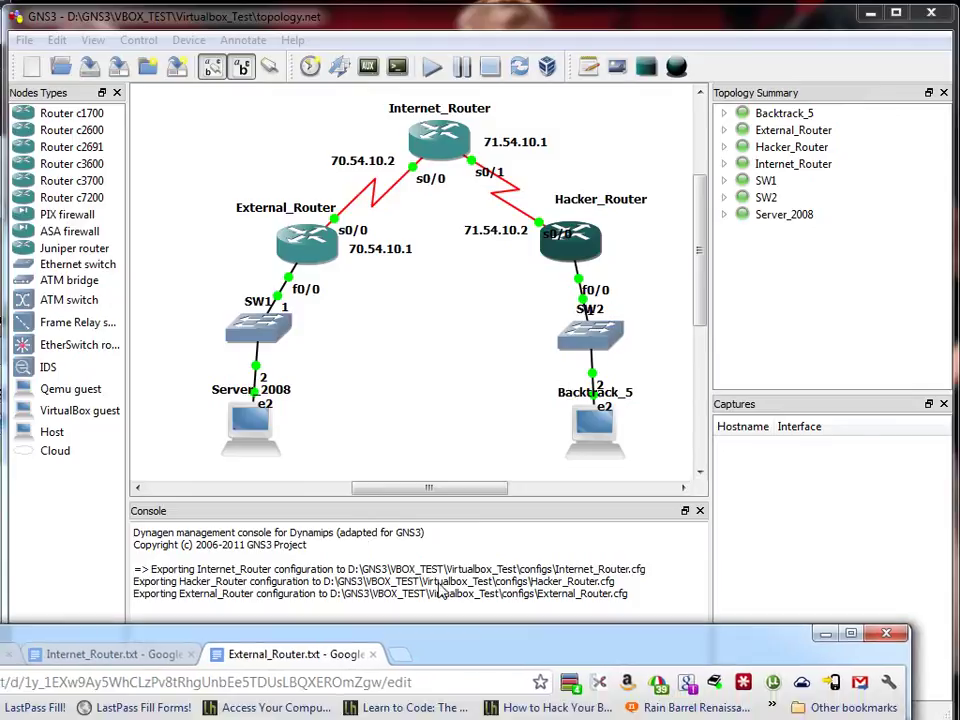
pyautogui.moveTo(288, 640); pyautogui.dragTo(407, 13)
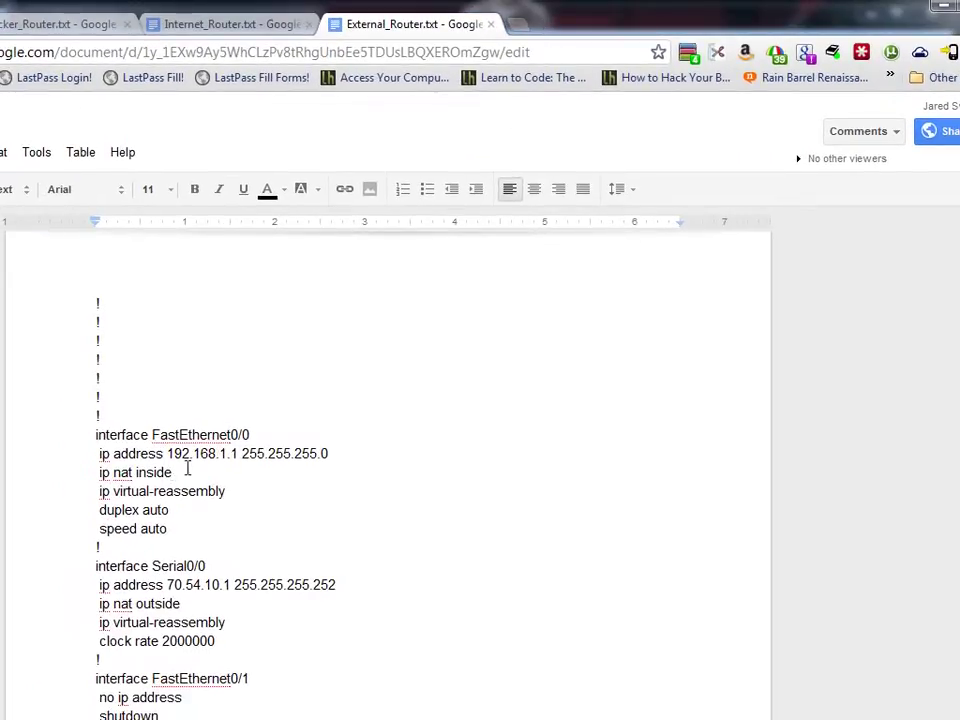
pyautogui.moveTo(230, 492); pyautogui.dragTo(161, 441)
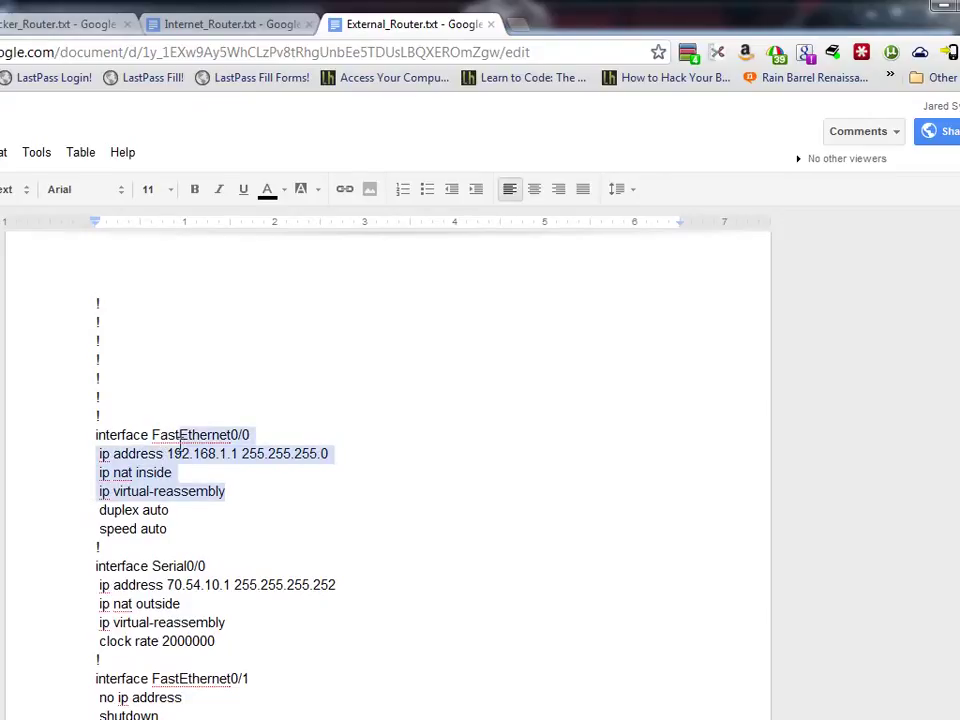
pyautogui.click(186, 454)
pyautogui.moveTo(96, 566); pyautogui.dragTo(358, 585)
pyautogui.click(358, 585)
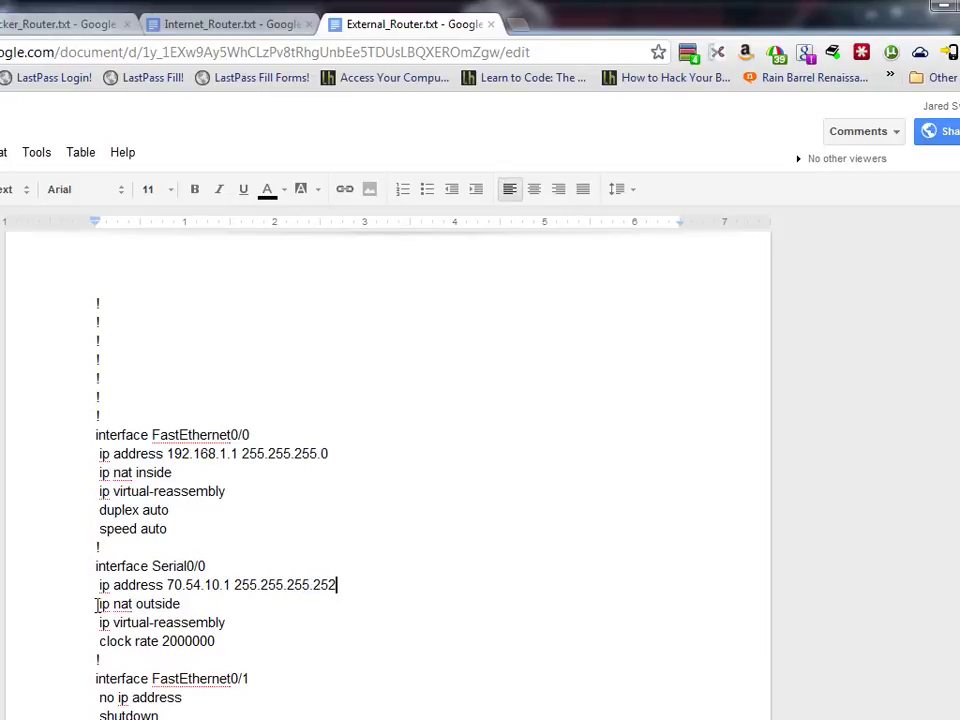
pyautogui.moveTo(97, 604); pyautogui.dragTo(258, 611)
pyautogui.click(258, 611)
pyautogui.scroll(-3, 258, 611)
pyautogui.scroll(2, 258, 611)
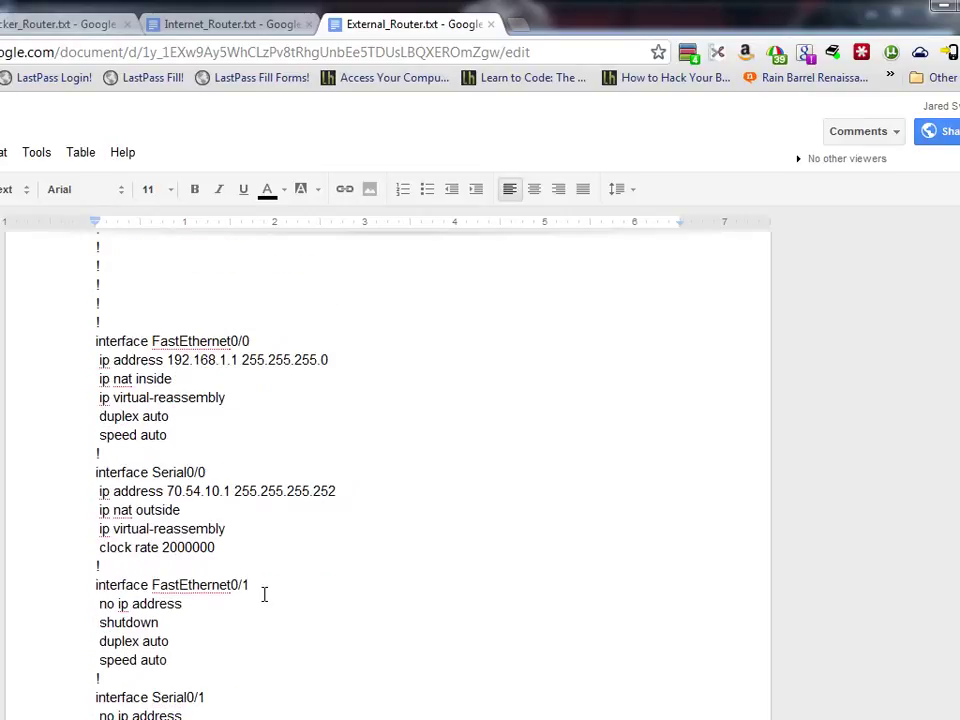
pyautogui.scroll(-3, 266, 594)
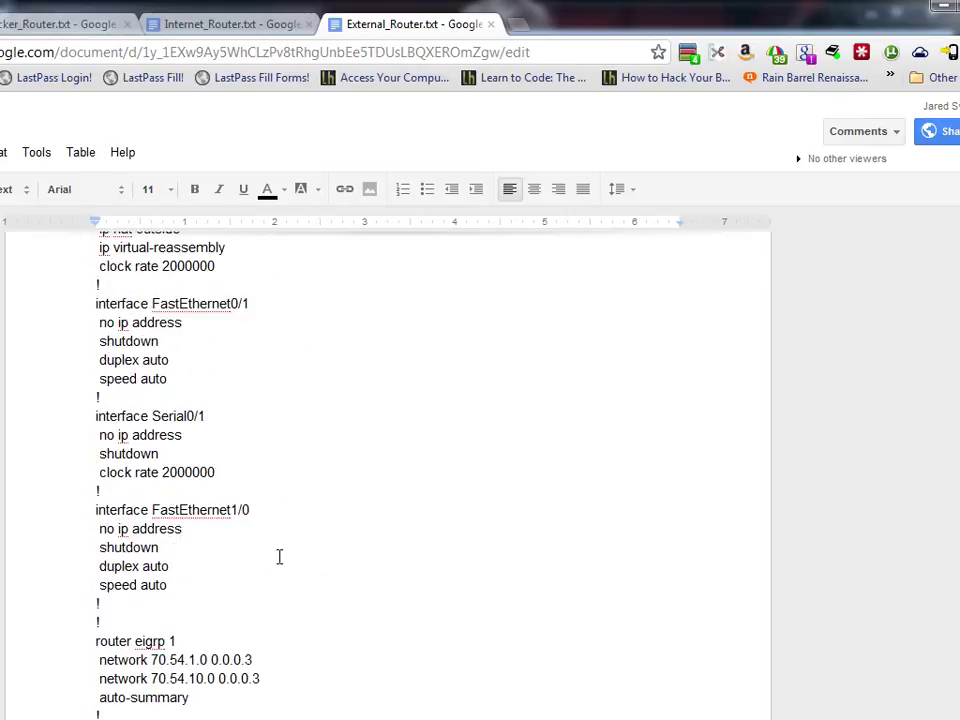
pyautogui.scroll(-2, 279, 557)
pyautogui.moveTo(95, 453); pyautogui.dragTo(282, 512)
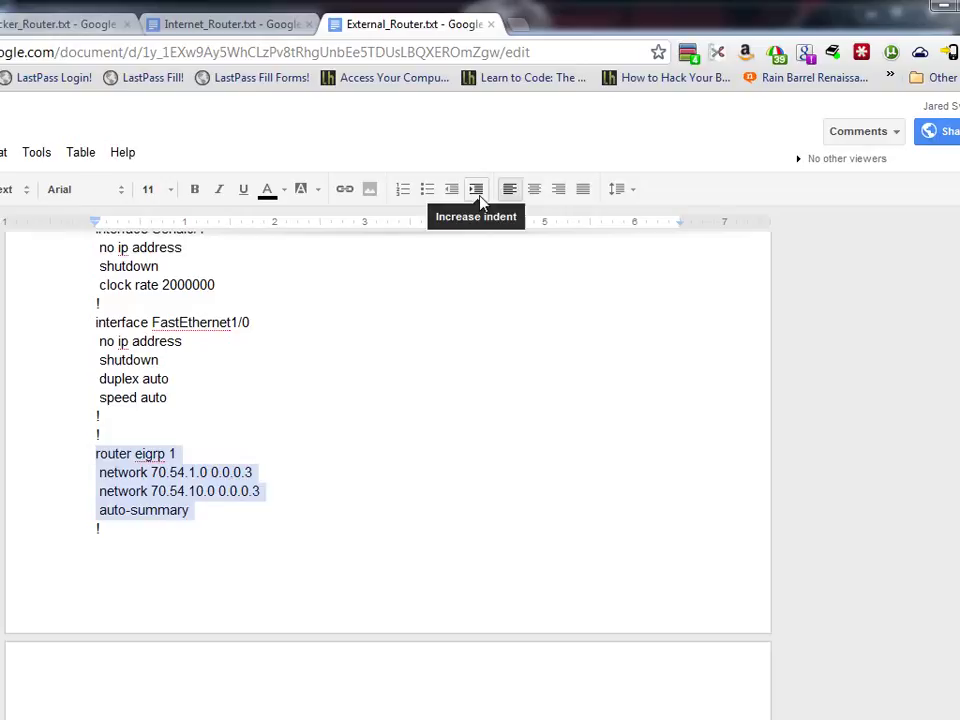
# Step: Compare External_Router's EIGRP networks 70.54.1.0 and 70.54.10.0 0.0.0.3 against the GNS3 topology
pyautogui.moveTo(650, 25); pyautogui.dragTo(648, 476)
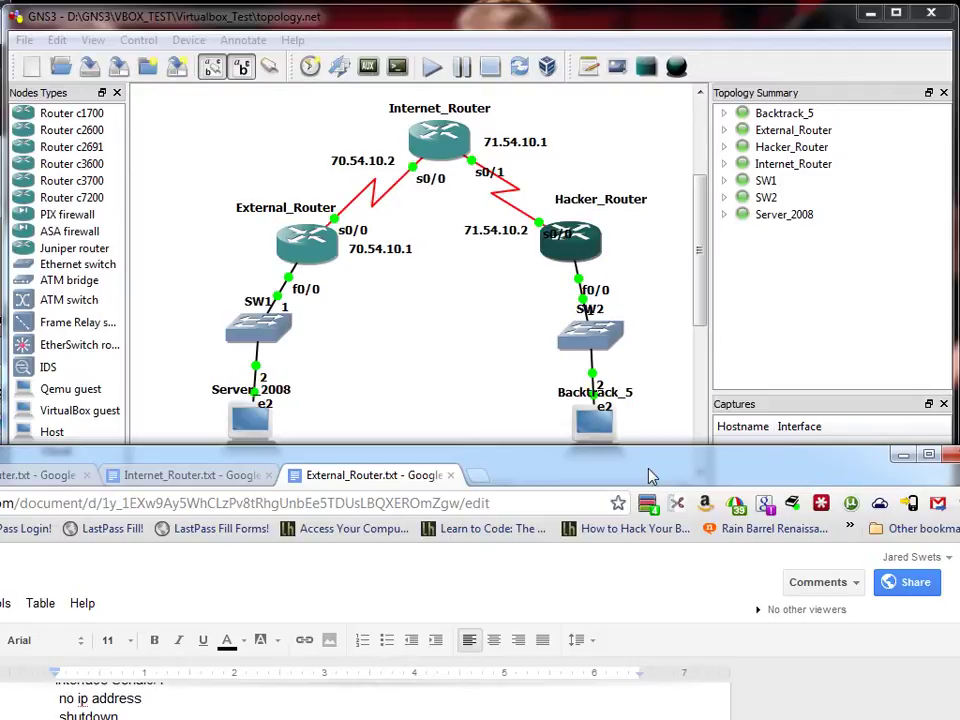
pyautogui.moveTo(648, 476); pyautogui.dragTo(646, 478)
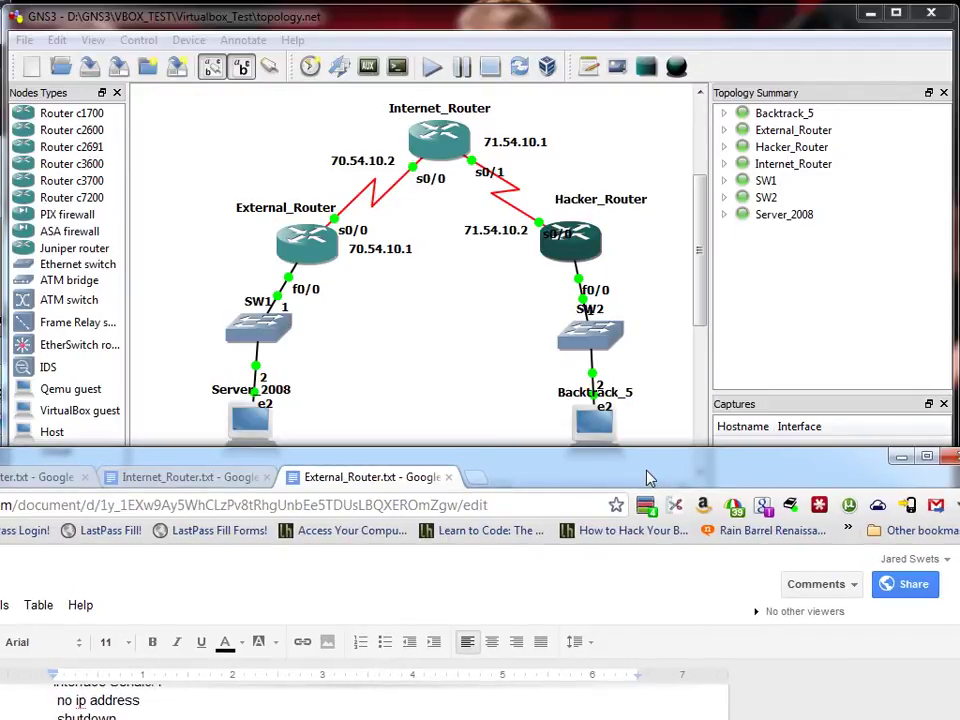
pyautogui.moveTo(646, 478); pyautogui.dragTo(718, 4)
pyautogui.click(377, 415)
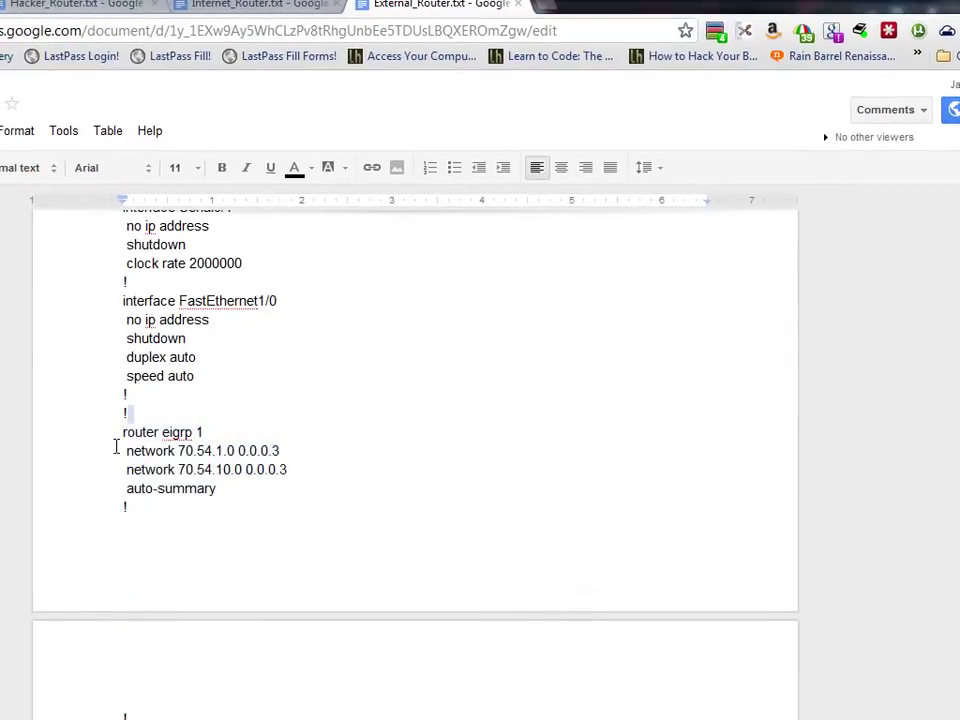
pyautogui.moveTo(120, 446); pyautogui.dragTo(326, 450)
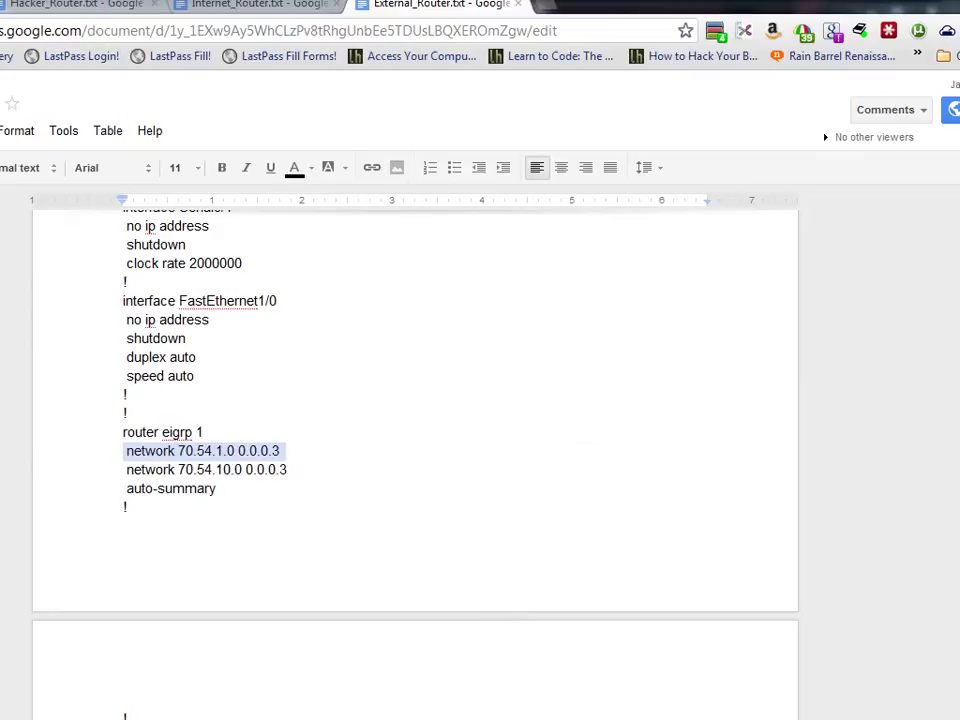
pyautogui.moveTo(661, 8)
pyautogui.mouseDown()
pyautogui.moveTo(669, 463)
pyautogui.moveTo(660, 344)
pyautogui.moveTo(669, 0)
pyautogui.moveTo(647, 38)
pyautogui.moveTo(649, 26)
pyautogui.mouseUp()
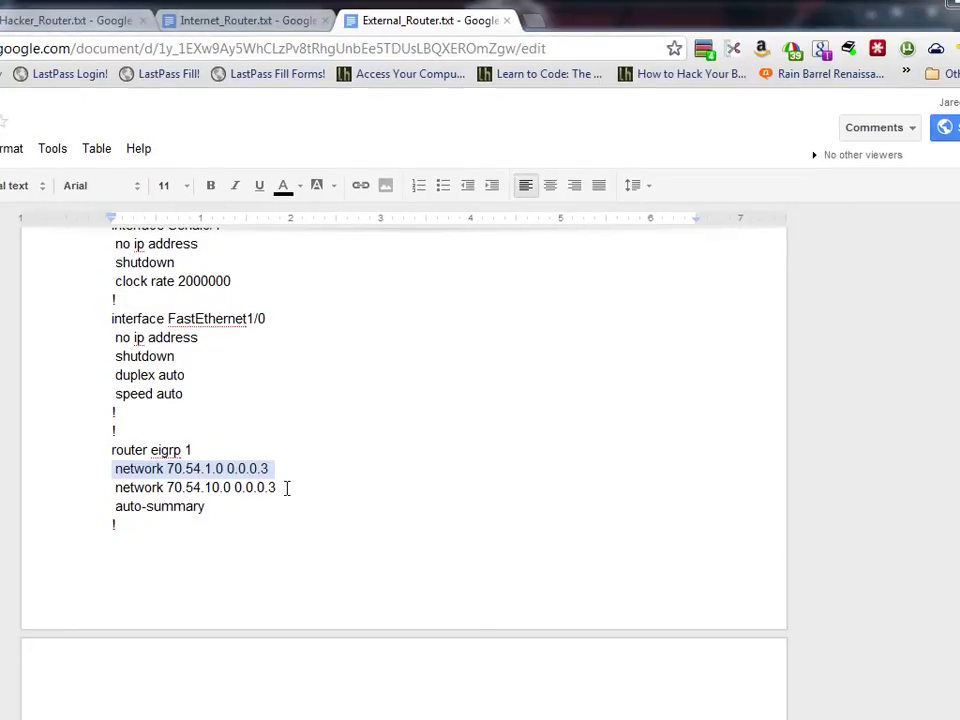
pyautogui.moveTo(286, 487); pyautogui.dragTo(112, 488)
pyautogui.moveTo(731, 30); pyautogui.dragTo(650, 348)
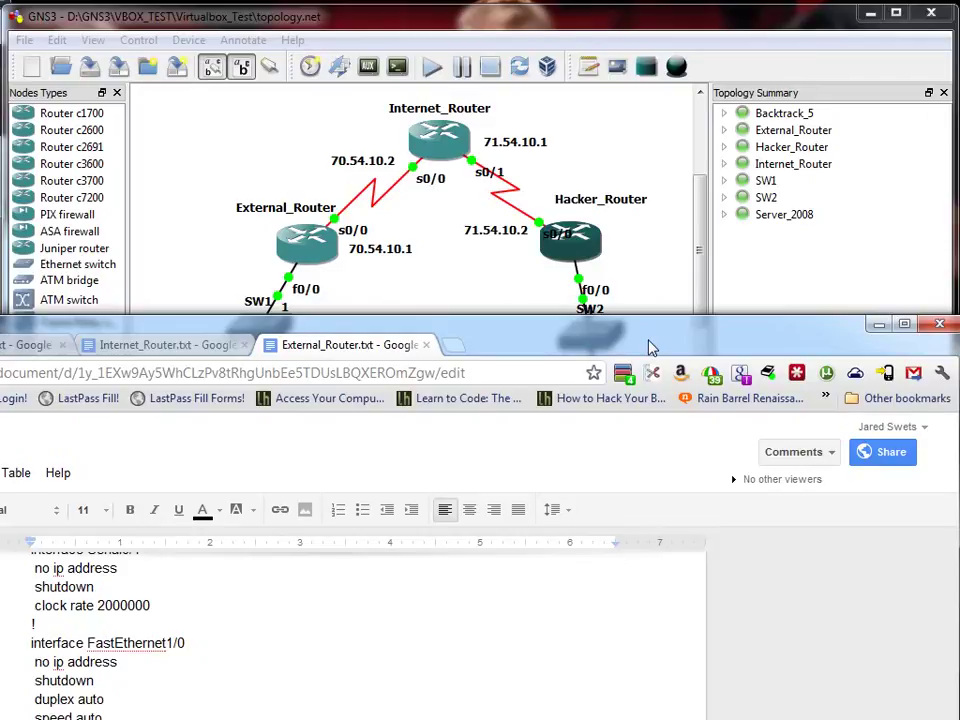
pyautogui.doubleClick(520, 343)
pyautogui.click(411, 518)
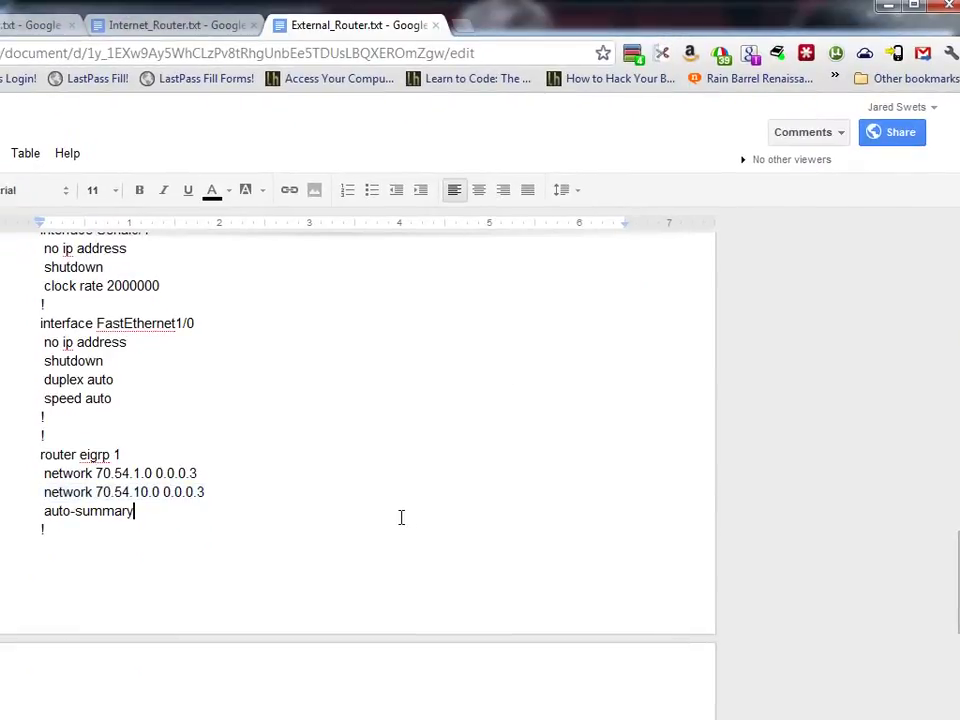
# Step: Review the static NAT rule mapping 192.168.1.2:80 to 70.54.10.1:80, then scroll to the end
pyautogui.scroll(-5, 401, 517)
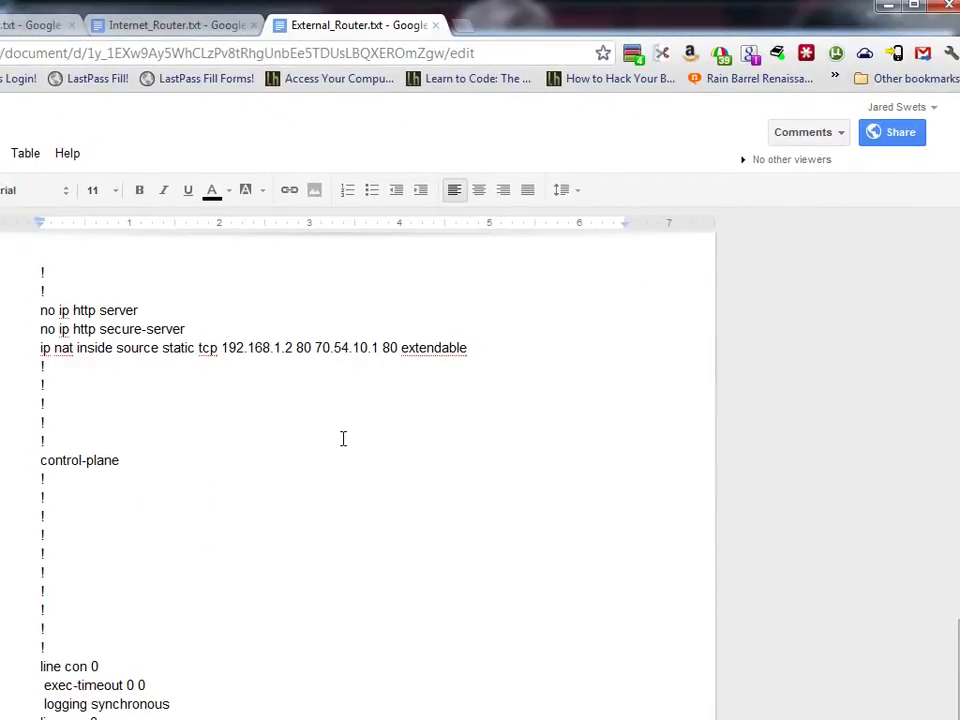
pyautogui.moveTo(36, 349); pyautogui.dragTo(292, 348)
pyautogui.moveTo(487, 20); pyautogui.dragTo(645, 570)
pyautogui.moveTo(424, 585); pyautogui.dragTo(527, 163)
pyautogui.doubleClick(309, 483)
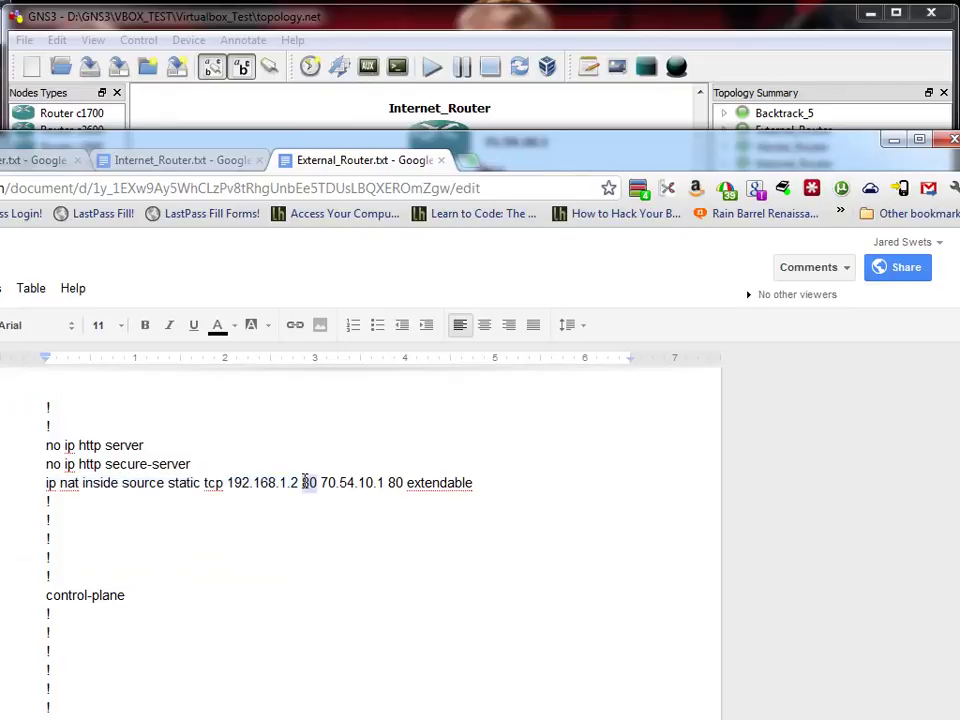
pyautogui.moveTo(322, 483); pyautogui.dragTo(389, 482)
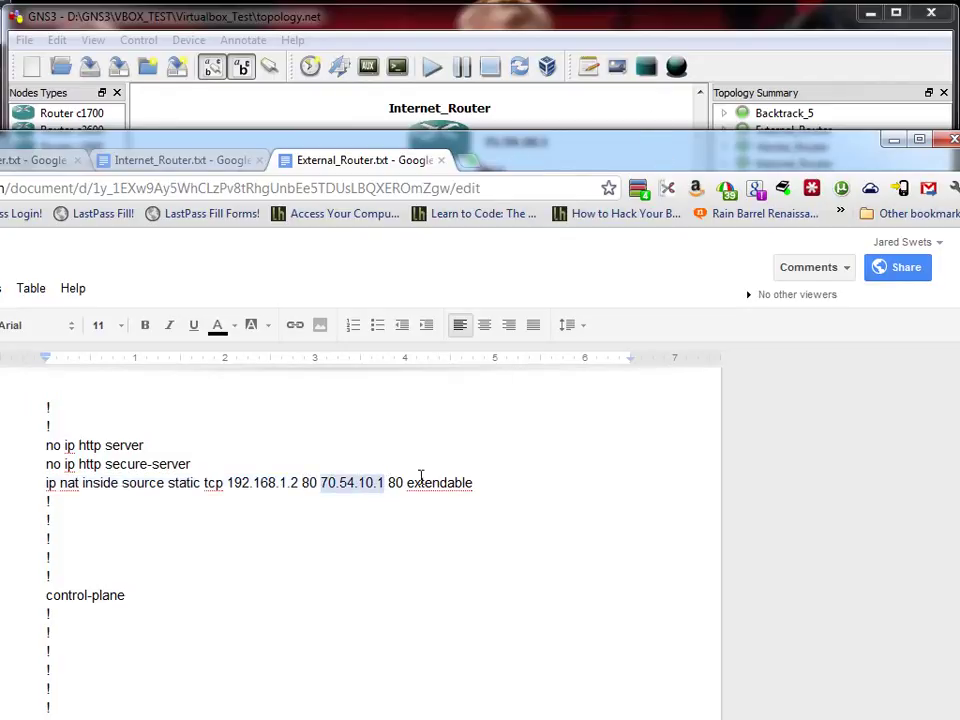
pyautogui.moveTo(411, 488); pyautogui.dragTo(46, 483)
pyautogui.click(521, 482)
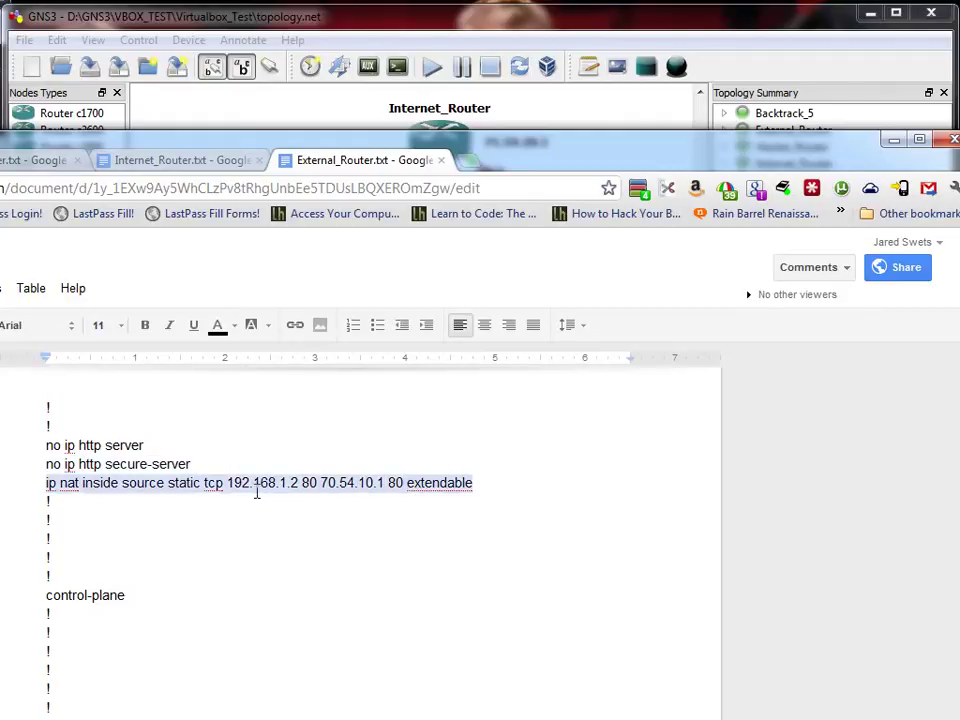
pyautogui.click(448, 576)
pyautogui.scroll(-1, 445, 578)
pyautogui.scroll(-2, 445, 578)
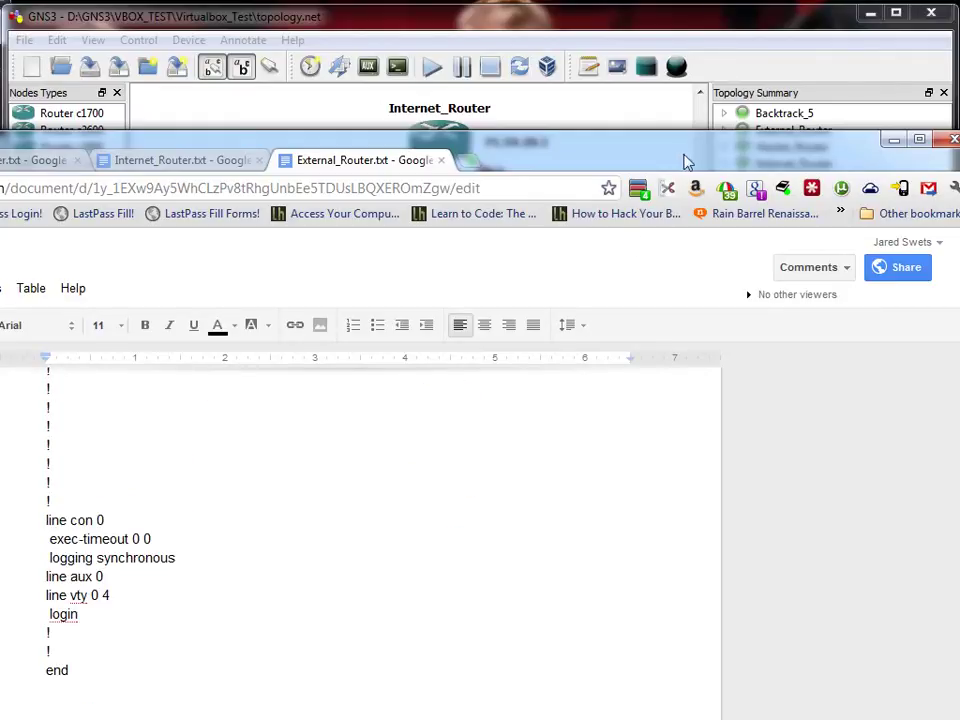
pyautogui.moveTo(686, 161); pyautogui.dragTo(595, 635)
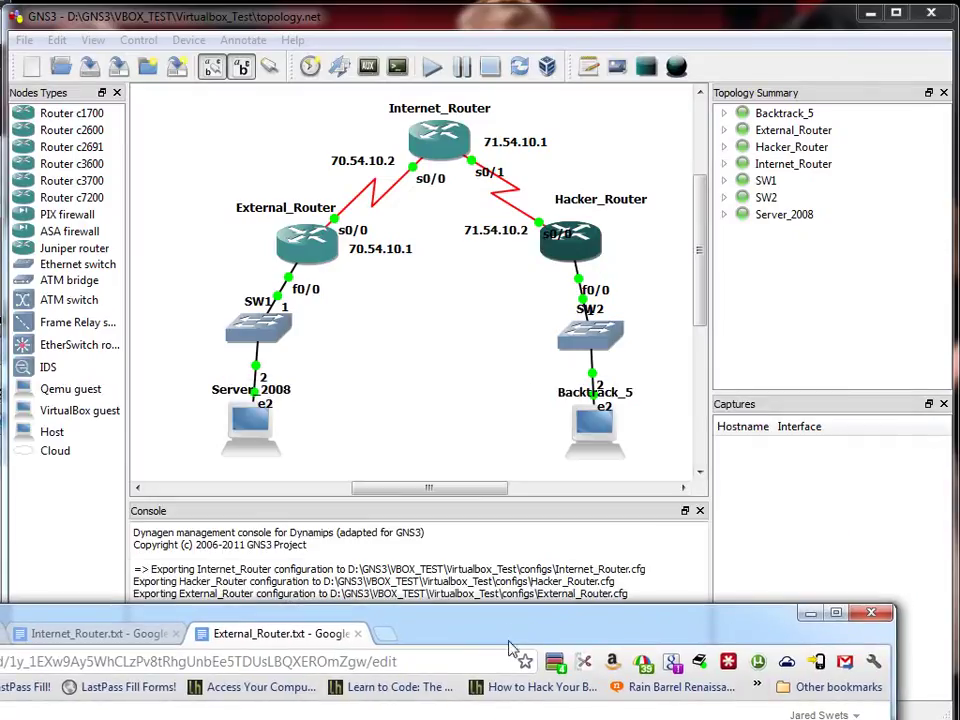
# Step: Open the Hacker_Router configuration and review its DHCP pool with default gateway 192.168.1.1
pyautogui.moveTo(514, 640); pyautogui.dragTo(606, 508)
pyautogui.moveTo(565, 467); pyautogui.dragTo(690, 37)
pyautogui.click(82, 322)
pyautogui.click(403, 449)
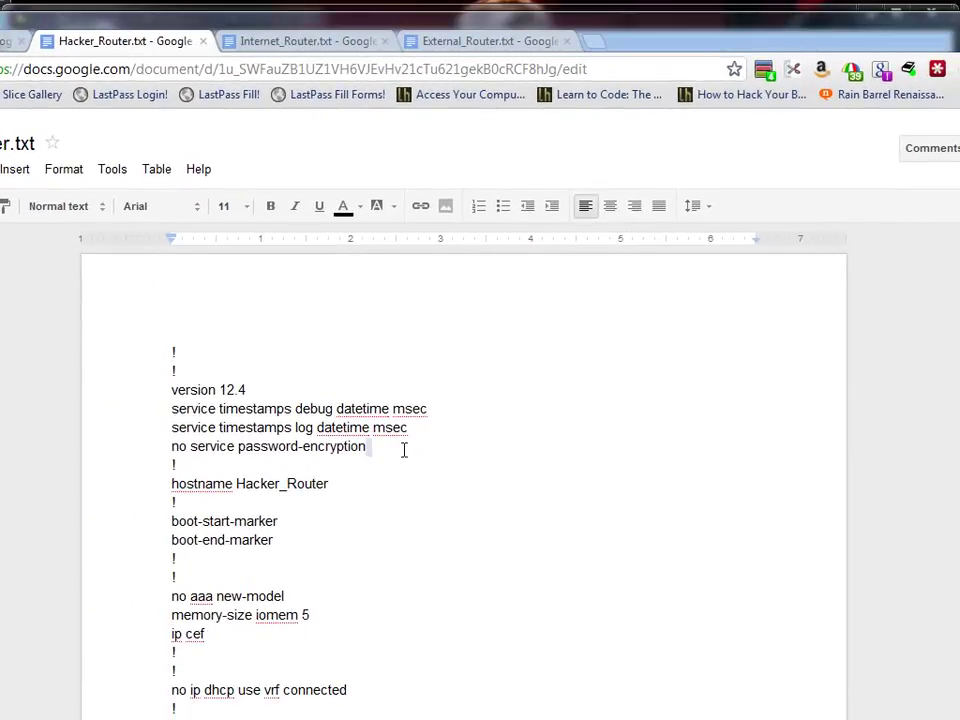
pyautogui.scroll(-2, 385, 470)
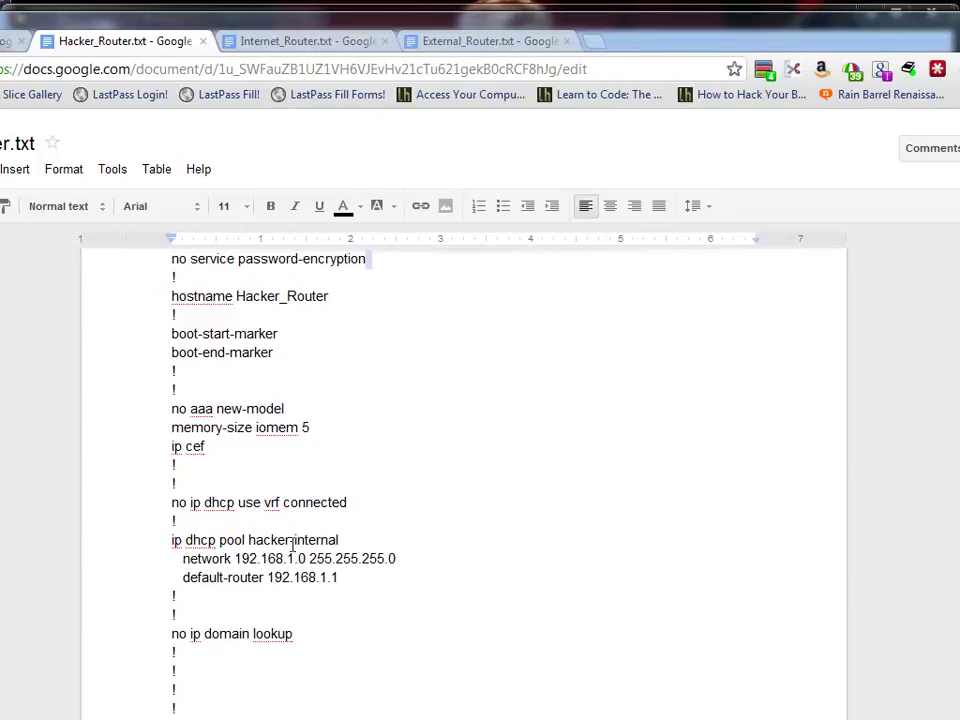
pyautogui.moveTo(180, 561); pyautogui.dragTo(388, 574)
pyautogui.click(369, 580)
pyautogui.moveTo(270, 578); pyautogui.dragTo(355, 579)
pyautogui.click(355, 578)
# Step: Find the EIGRP network 71.54.10.0 0.0.0.3 line, then uncover the GNS3 topology
pyautogui.scroll(-4, 355, 578)
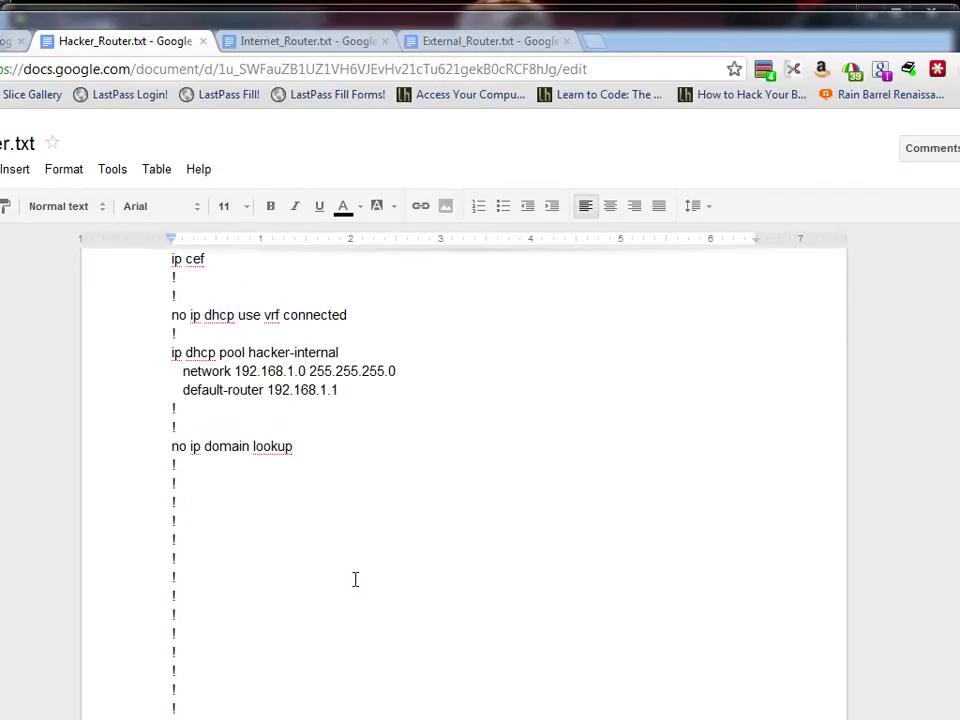
pyautogui.moveTo(606, 36); pyautogui.dragTo(630, 12)
pyautogui.scroll(-3, 484, 388)
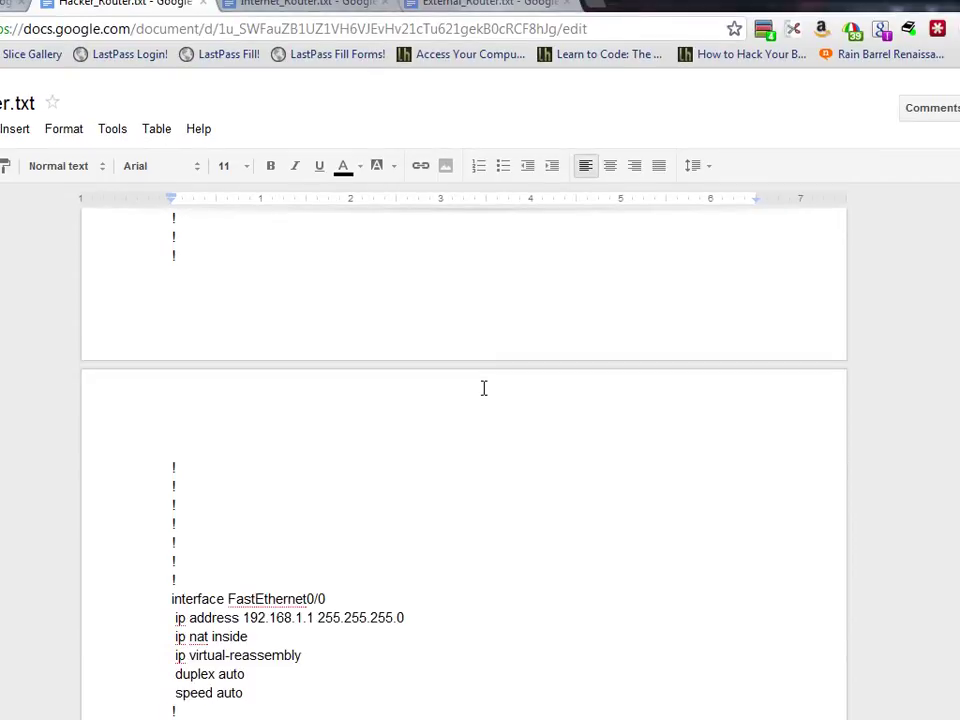
pyautogui.scroll(-3, 484, 388)
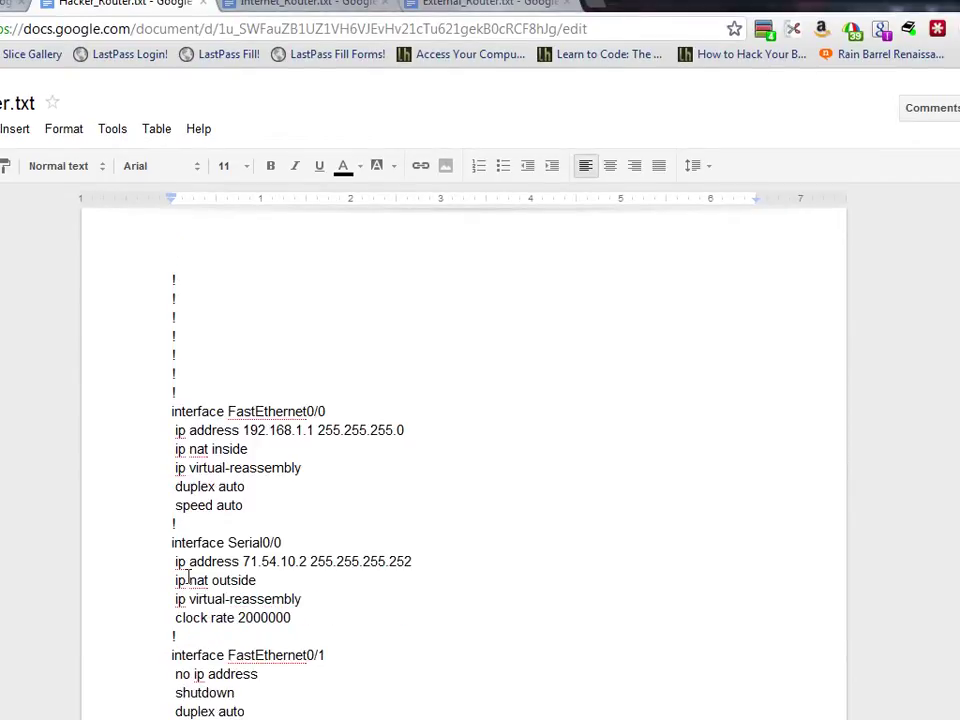
pyautogui.scroll(-6, 476, 555)
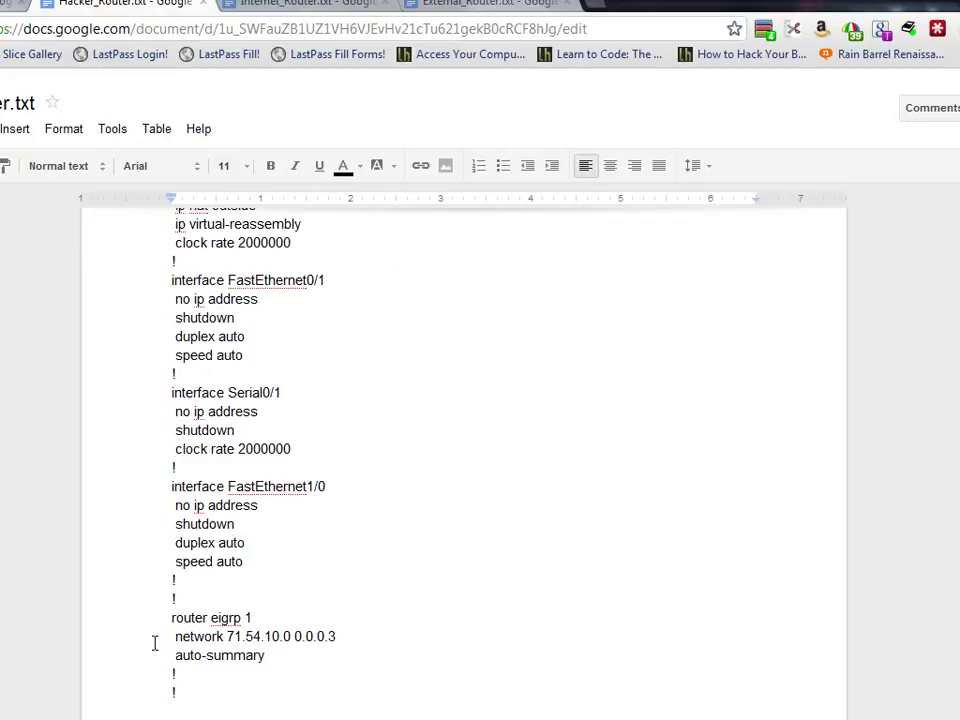
pyautogui.moveTo(154, 643); pyautogui.dragTo(373, 641)
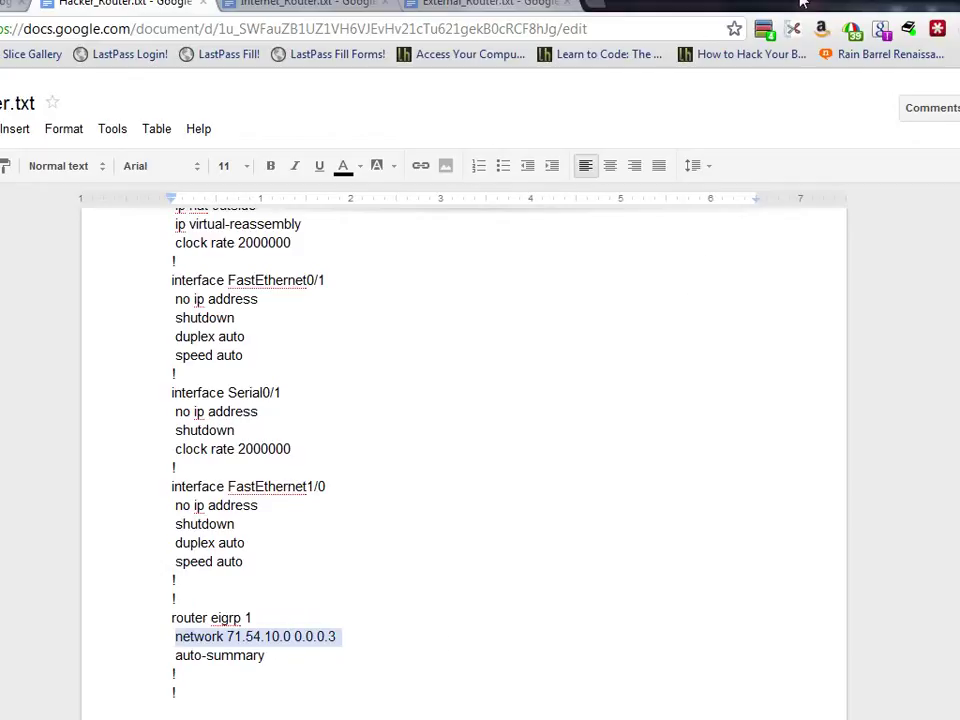
pyautogui.moveTo(700, 5); pyautogui.dragTo(688, 448)
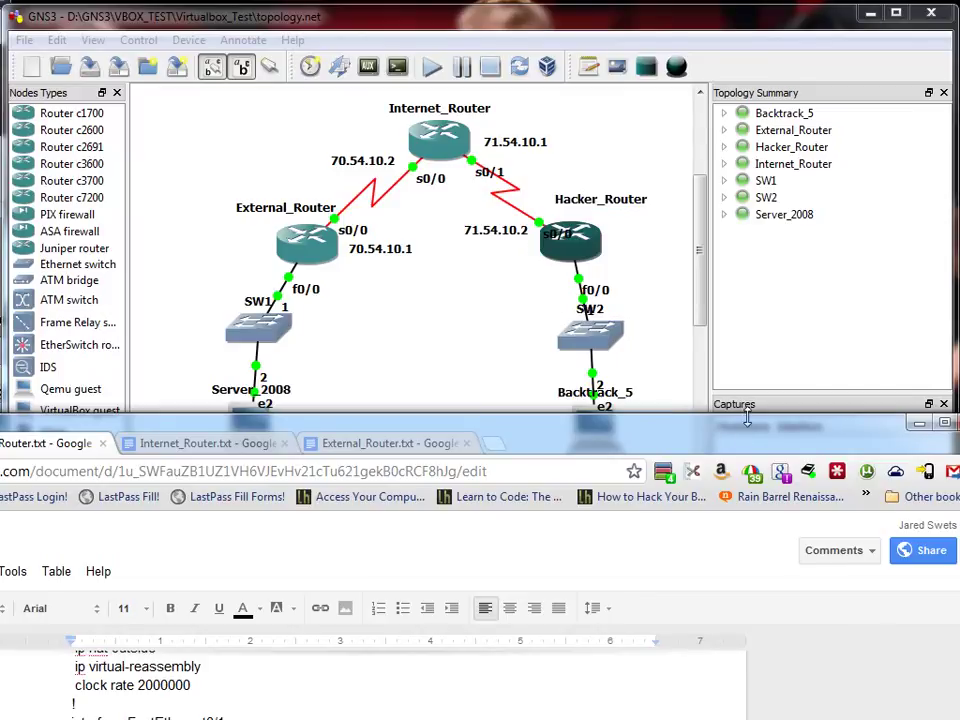
# Step: Review the NAT overload rule and the access-list 1 permit line
pyautogui.moveTo(747, 418); pyautogui.dragTo(703, 103)
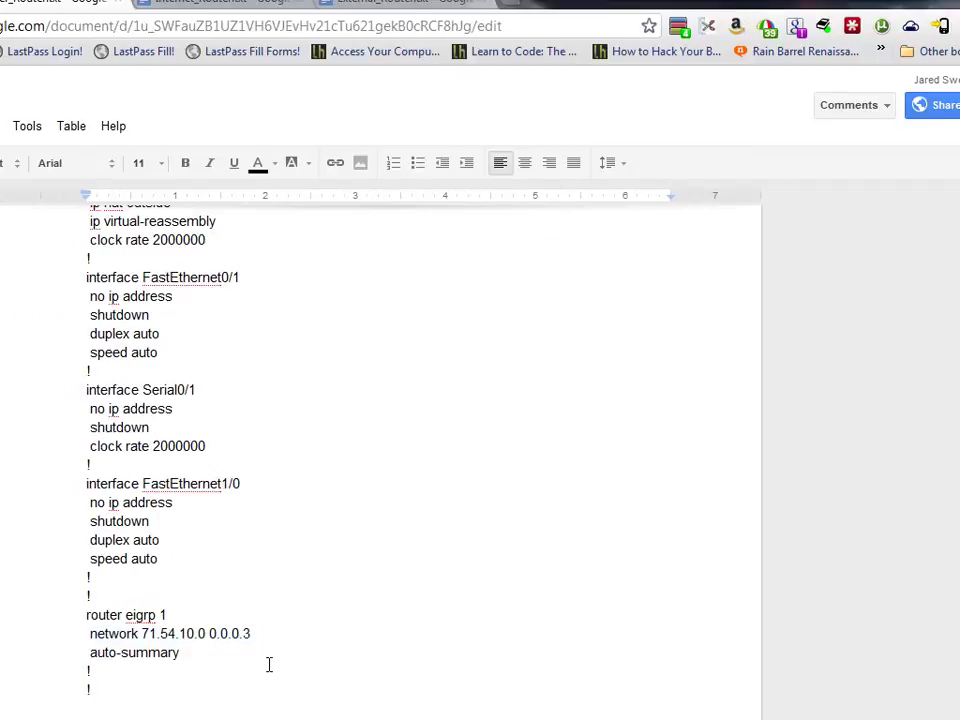
pyautogui.scroll(-5, 269, 665)
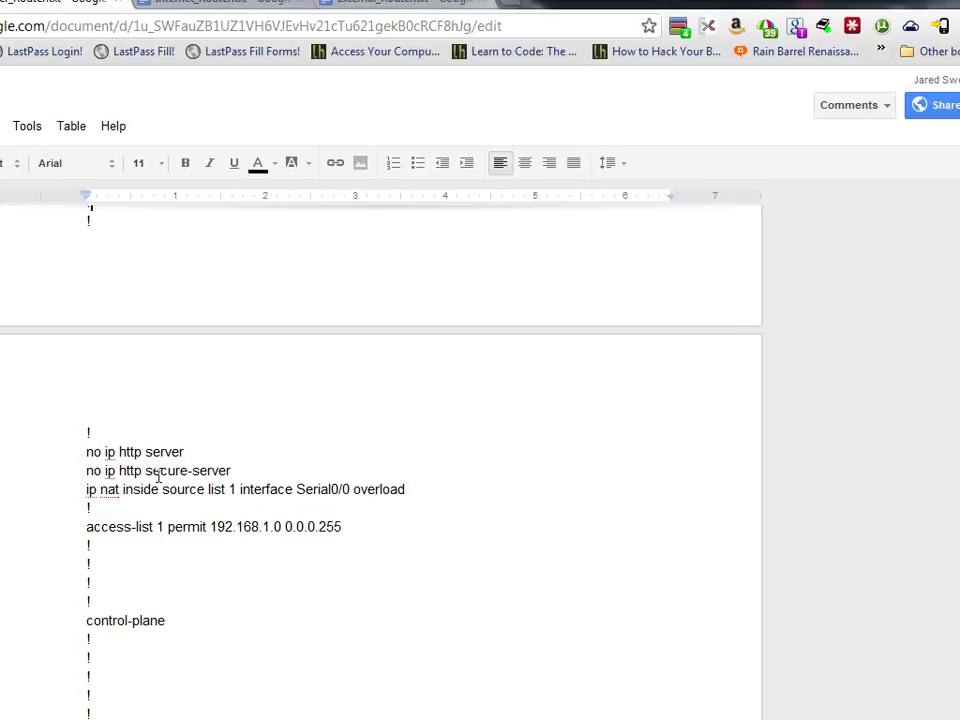
pyautogui.moveTo(86, 489); pyautogui.dragTo(239, 489)
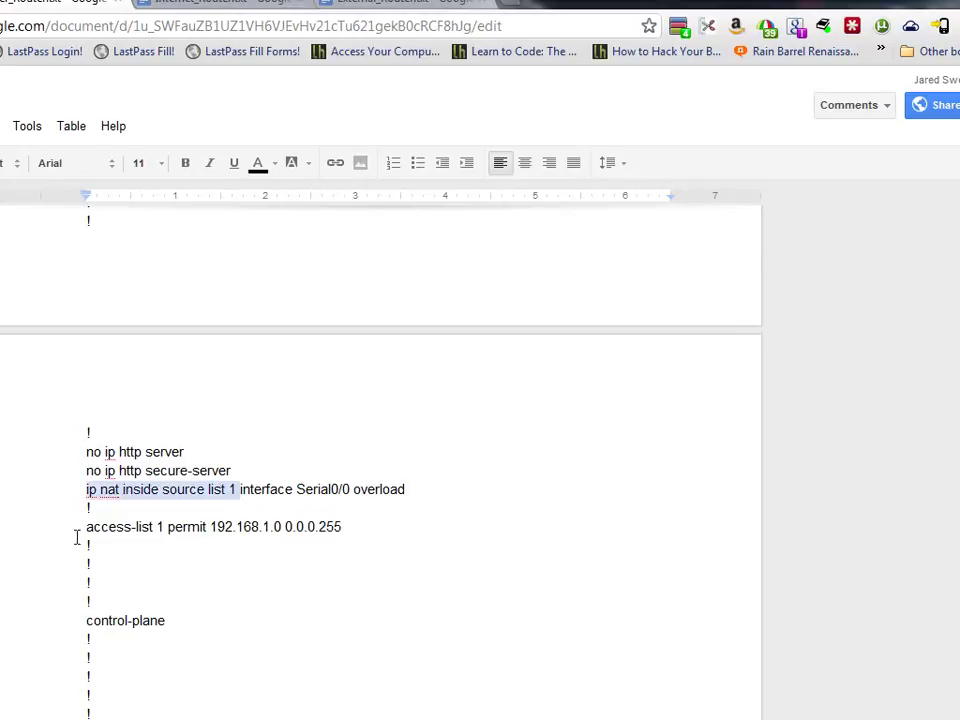
pyautogui.moveTo(77, 530); pyautogui.dragTo(381, 529)
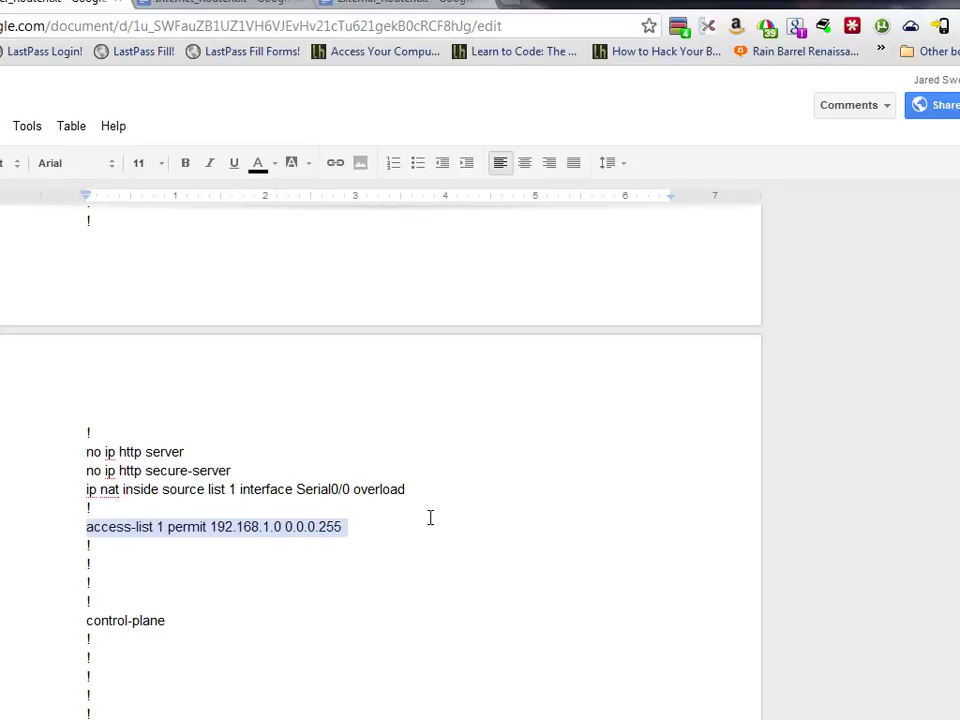
pyautogui.moveTo(86, 490); pyautogui.dragTo(236, 492)
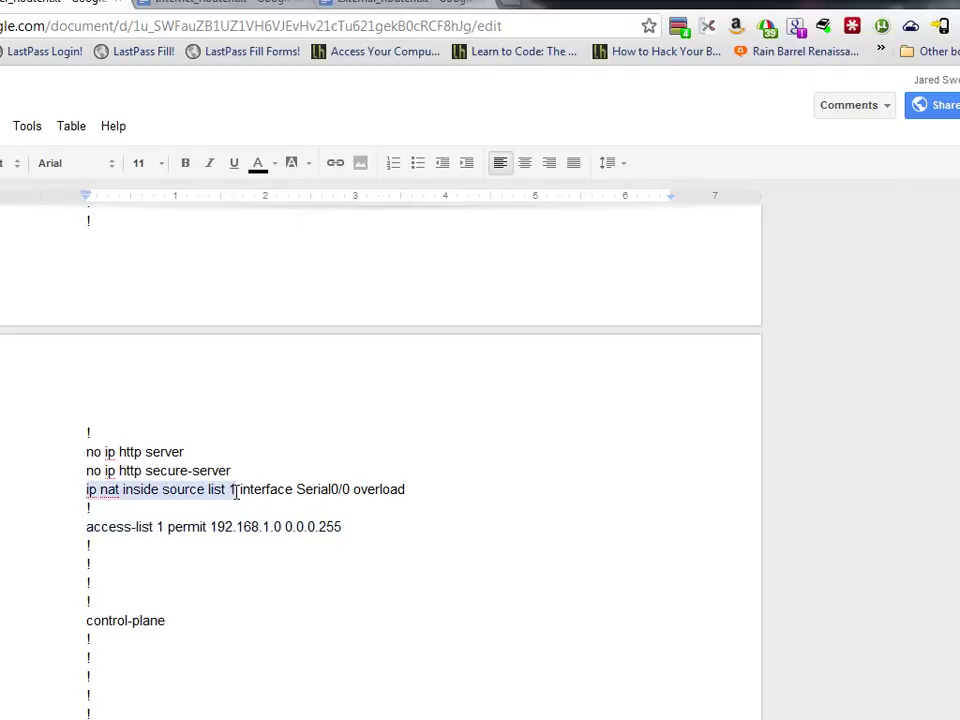
pyautogui.click(236, 492)
pyautogui.moveTo(88, 526); pyautogui.dragTo(364, 525)
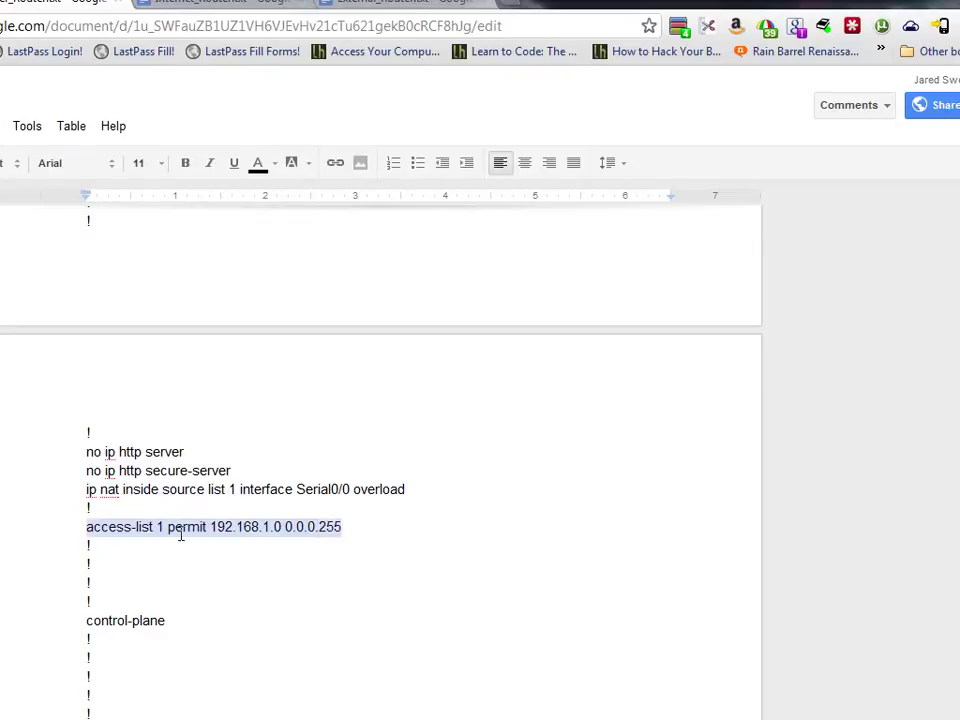
# Step: Check the access-list's 192.168.1.0 address and Serial0/0 on the ip nat line, then scroll to the end
pyautogui.click(268, 529)
pyautogui.press('Left')
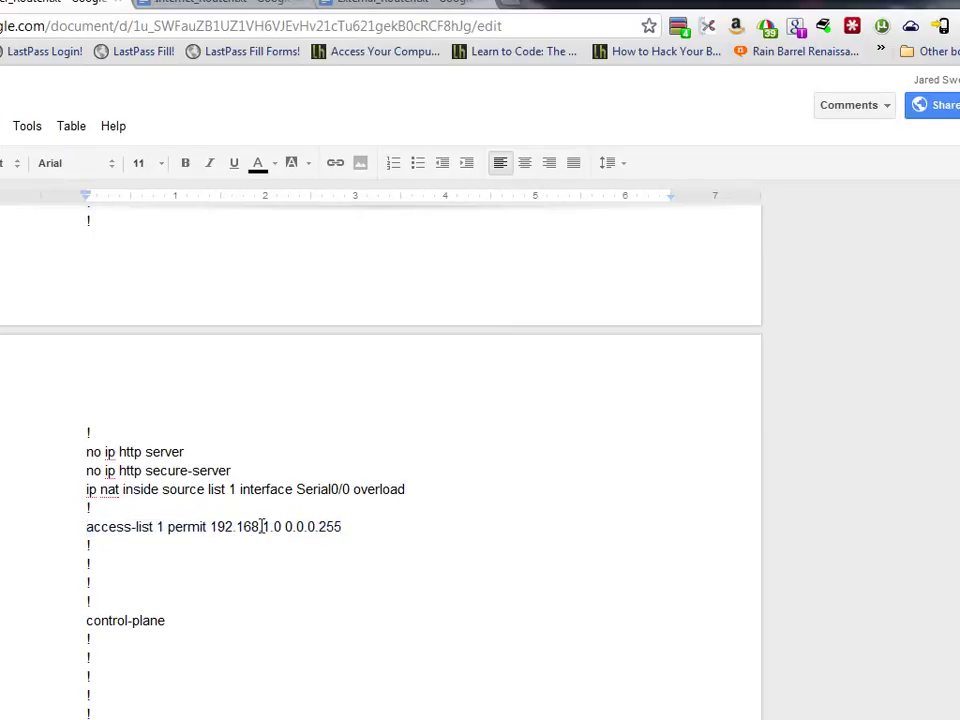
pyautogui.press('Right')
pyautogui.press('Right')
pyautogui.press('Right')
pyautogui.press('Right')
pyautogui.press('Right')
pyautogui.press('Right')
pyautogui.press('Right')
pyautogui.press('Right')
pyautogui.press('Right')
pyautogui.press('Right')
pyautogui.moveTo(240, 490); pyautogui.dragTo(351, 497)
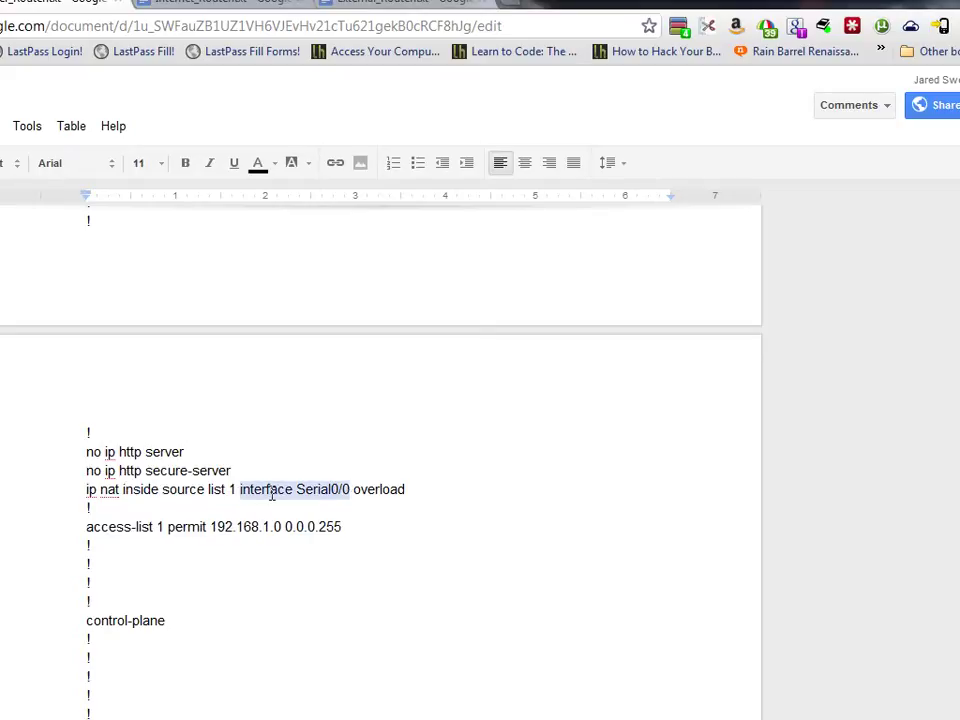
pyautogui.click(406, 489)
pyautogui.click(369, 563)
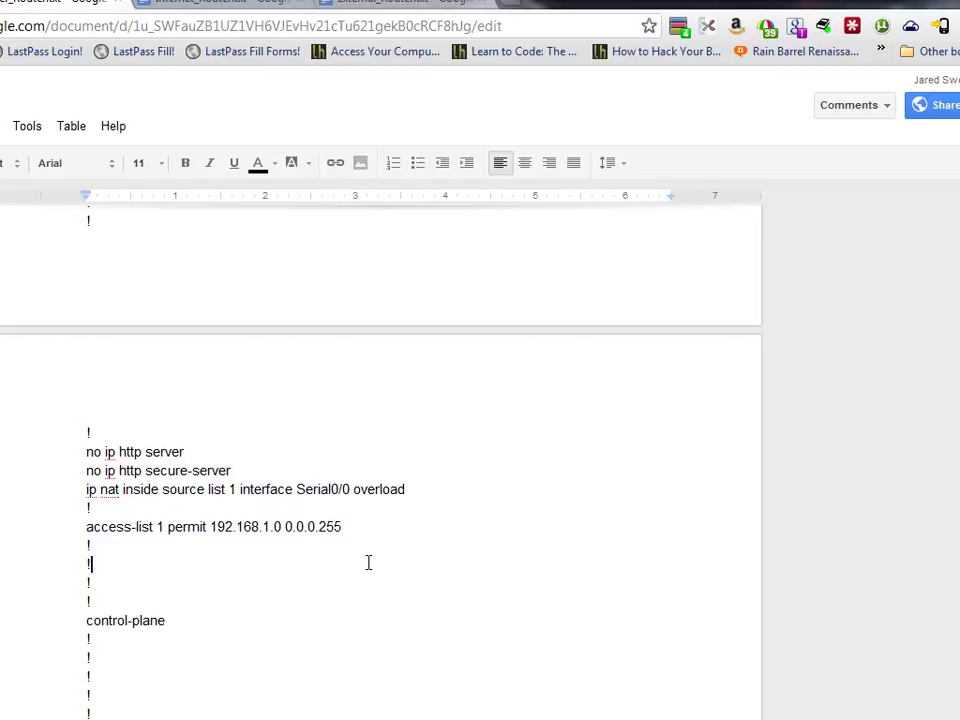
pyautogui.scroll(-5, 368, 562)
pyautogui.scroll(10, 366, 560)
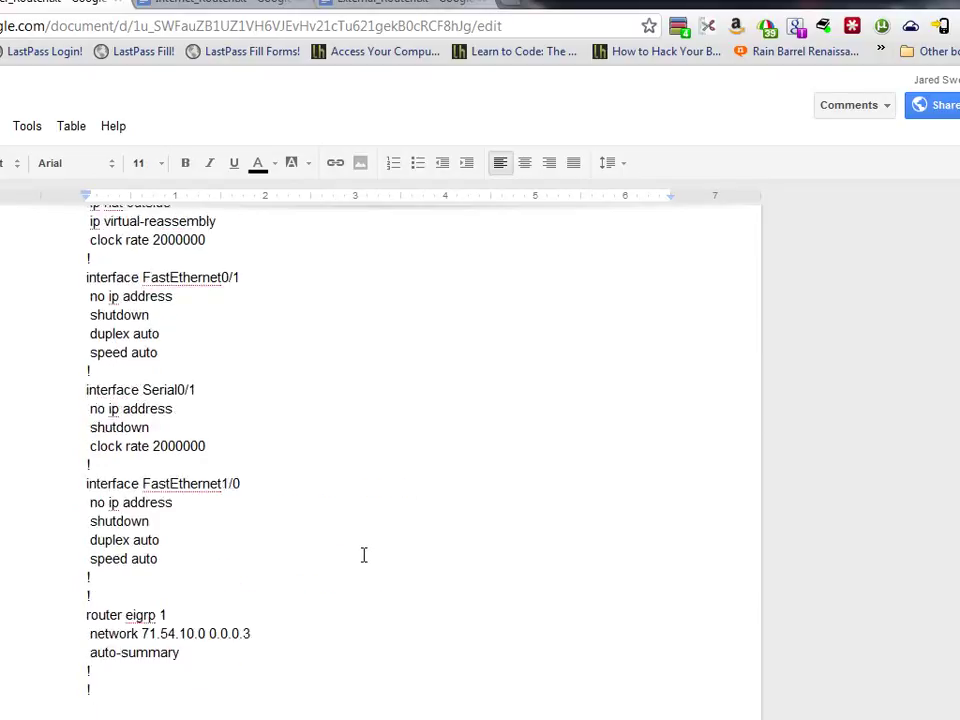
pyautogui.scroll(-6, 364, 555)
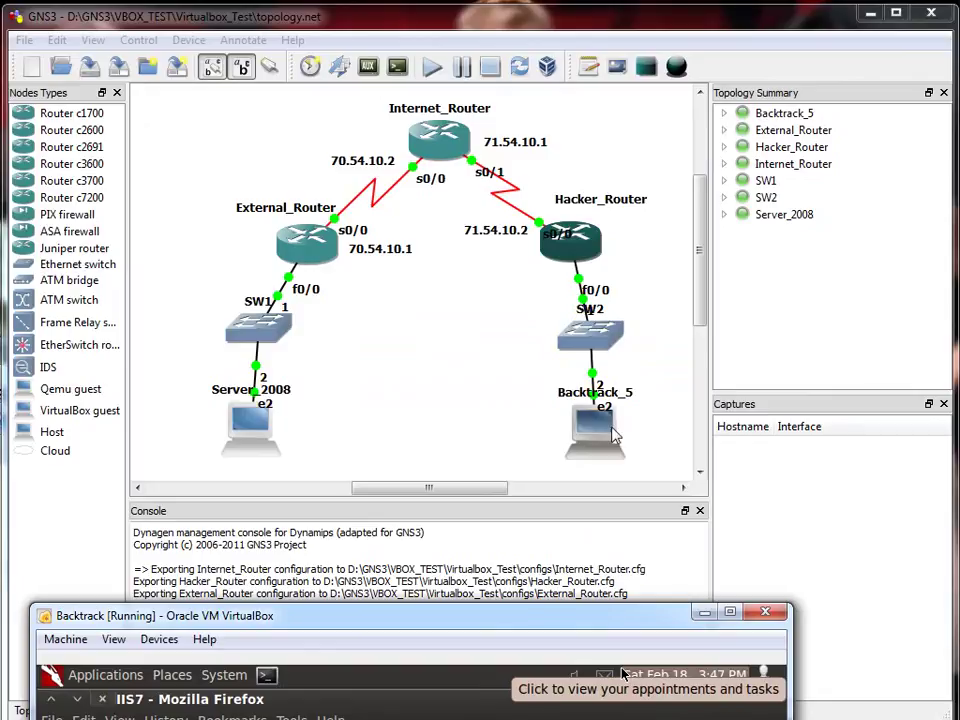
# Step: Reload the IIS7 welcome page at 70.54.10.1 in the BackTrack VM's Firefox
pyautogui.moveTo(620, 615); pyautogui.dragTo(670, 46)
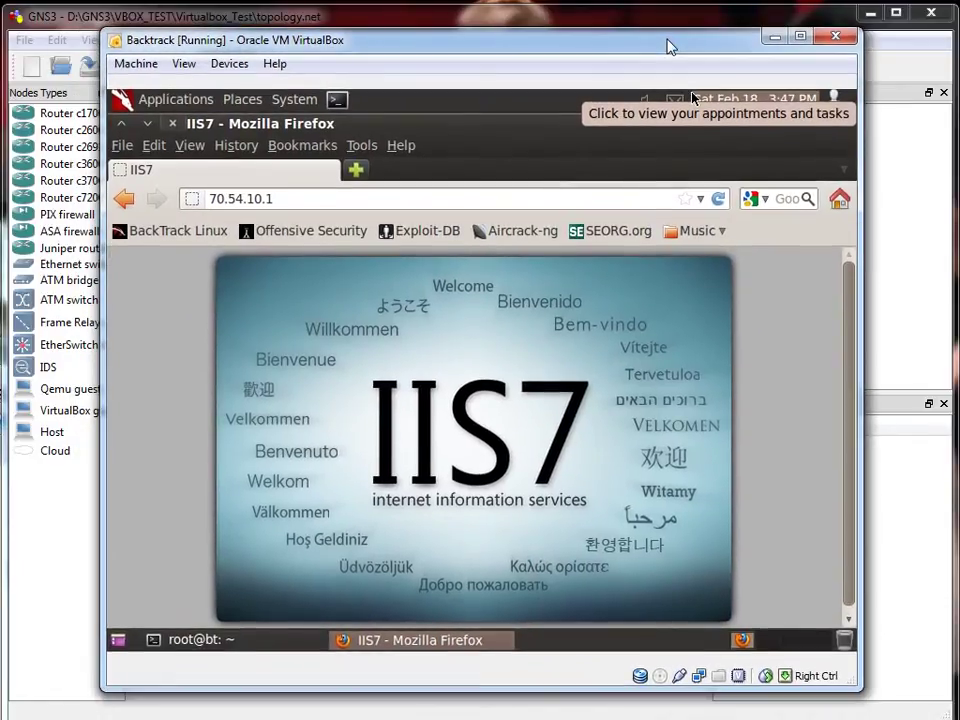
pyautogui.click(289, 203)
pyautogui.press('Return')
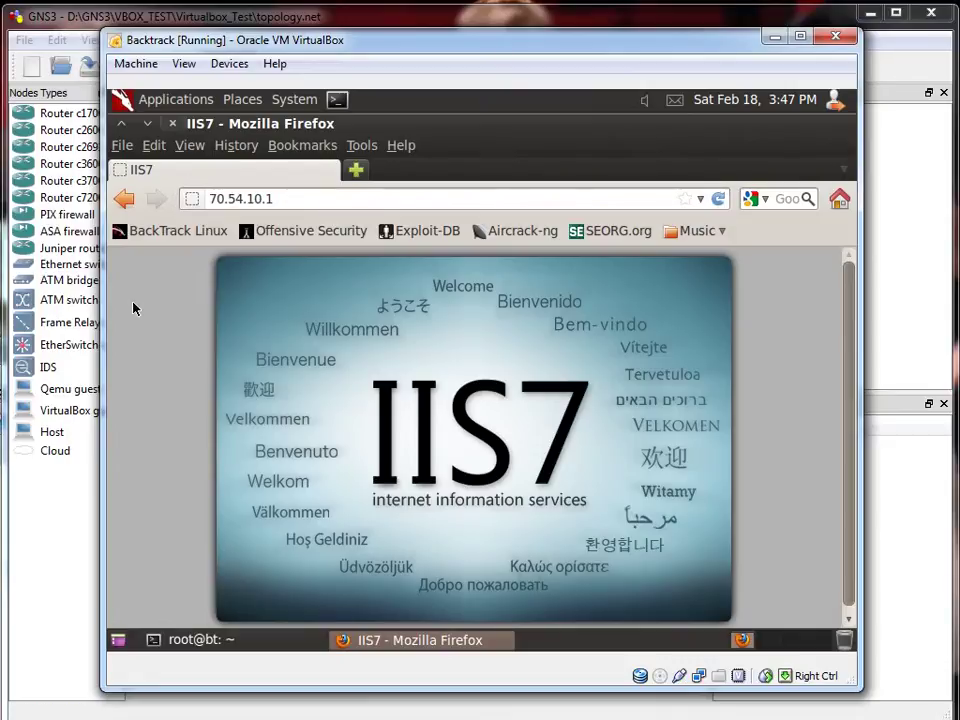
# Step: Move the Windows Server VM window aside and bring the BackTrack VM back in front
pyautogui.hotkey('alt', 'Tab')
pyautogui.moveTo(360, 289); pyautogui.dragTo(622, 112)
pyautogui.hotkey('alt', 'Tab')
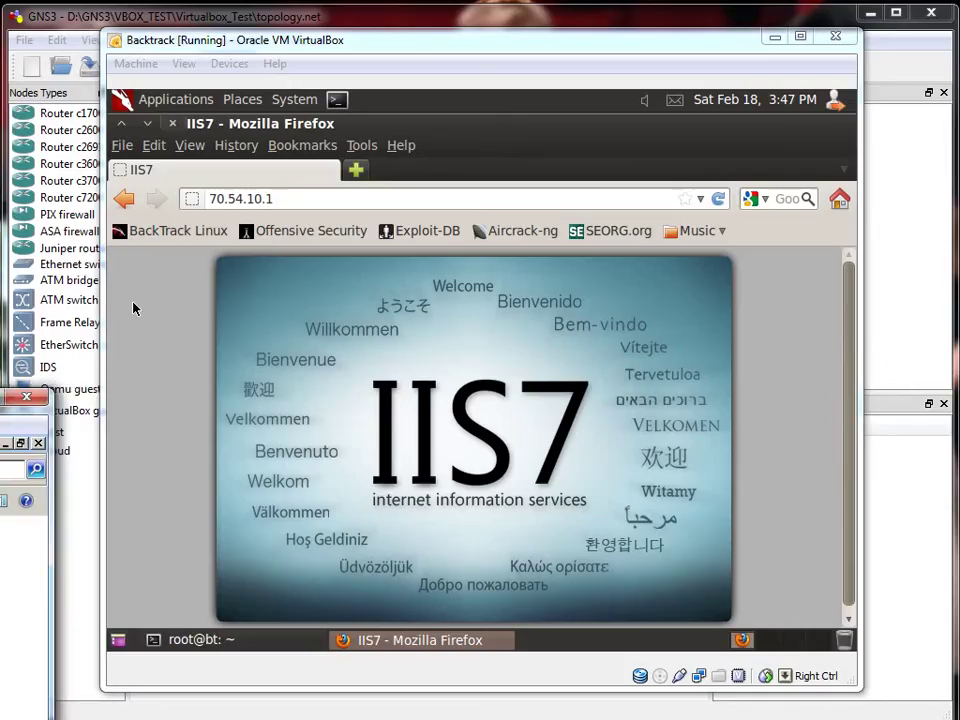
pyautogui.moveTo(514, 49); pyautogui.dragTo(565, 62)
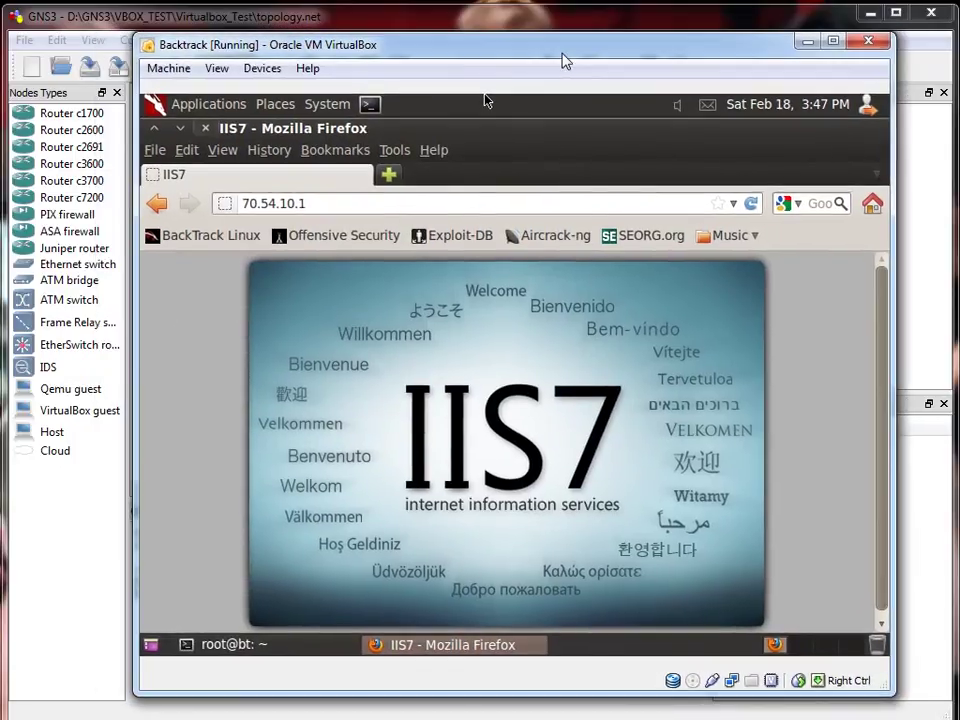
pyautogui.click(212, 70)
pyautogui.moveTo(307, 68)
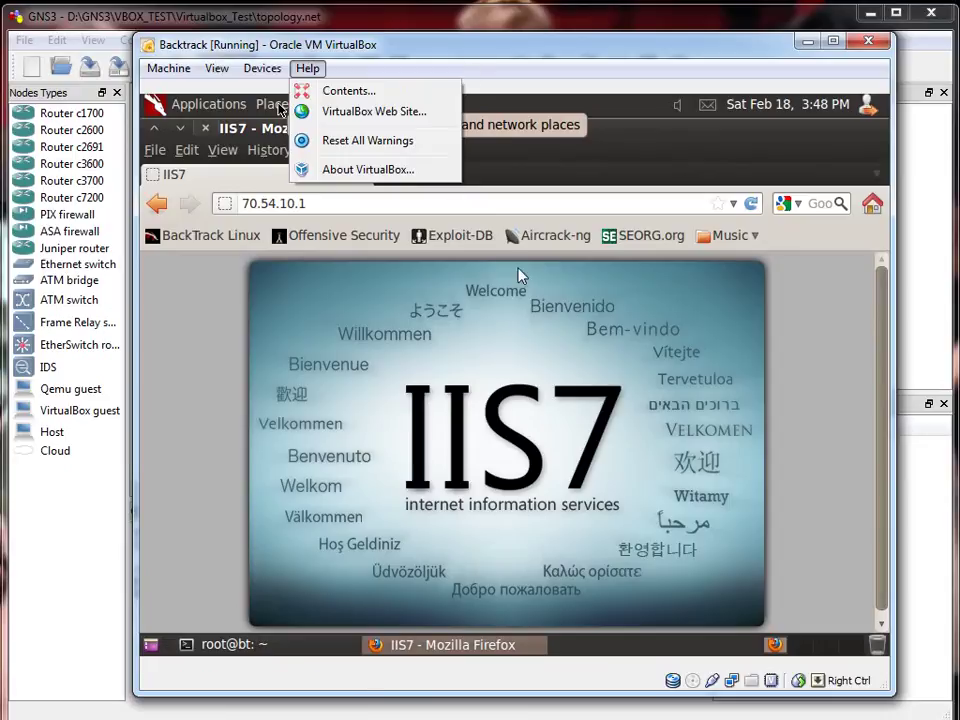
pyautogui.click(279, 108)
pyautogui.click(210, 105)
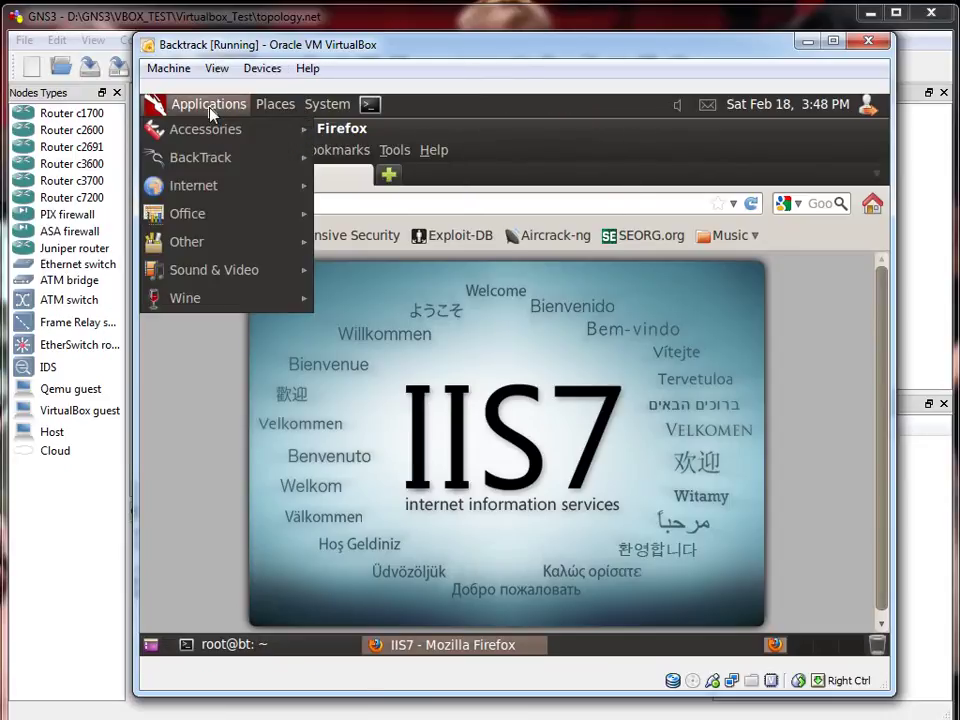
pyautogui.moveTo(228, 279)
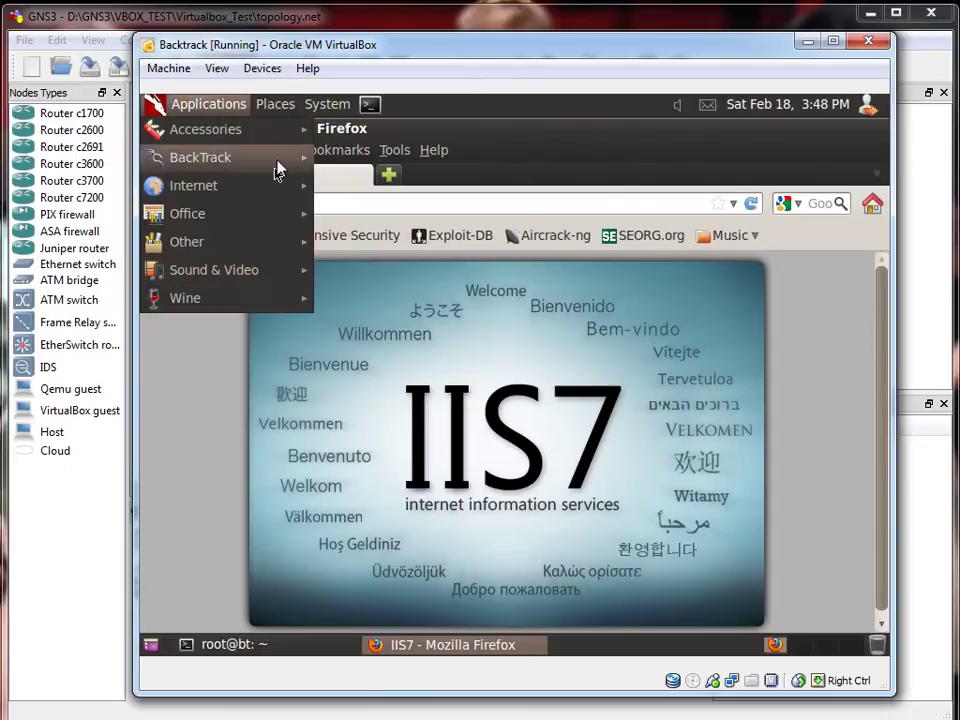
pyautogui.moveTo(328, 101)
pyautogui.moveTo(210, 106)
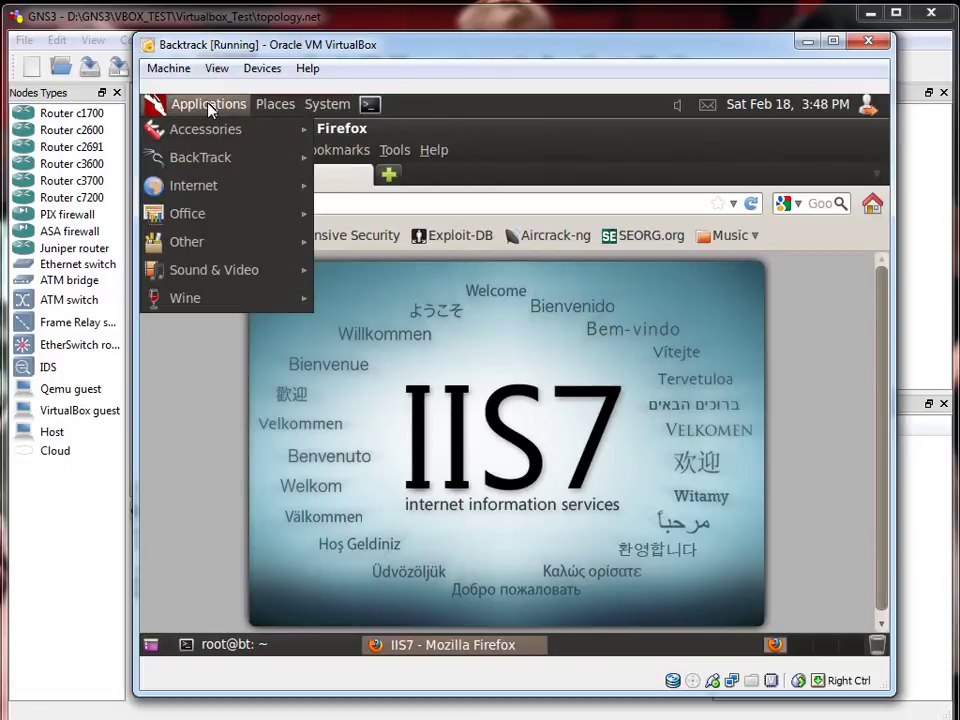
pyautogui.moveTo(217, 160)
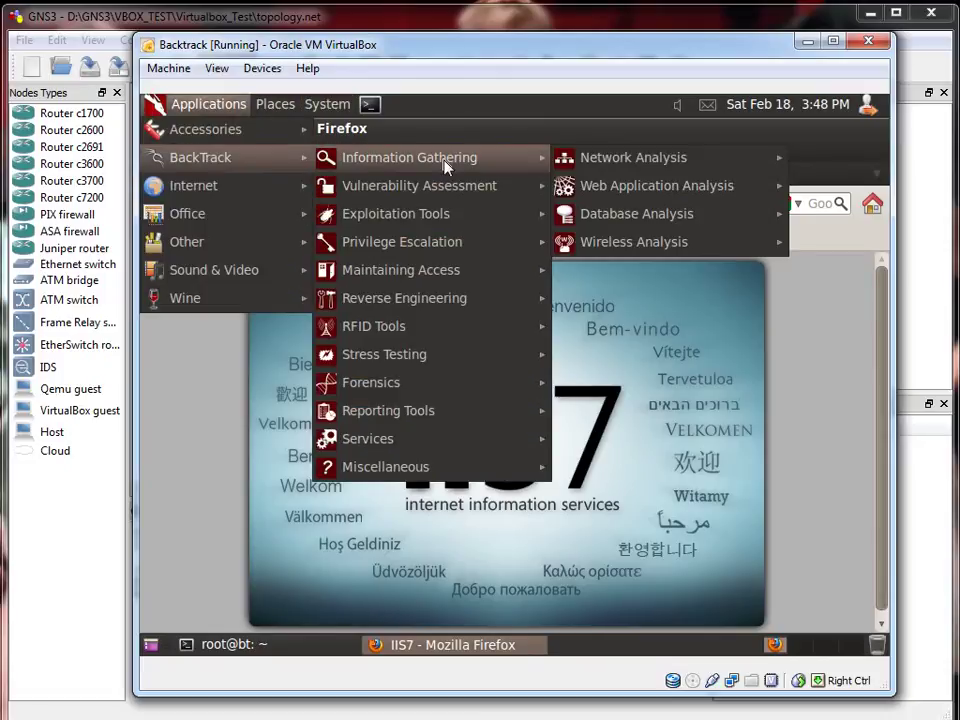
pyautogui.moveTo(448, 187)
pyautogui.moveTo(643, 207)
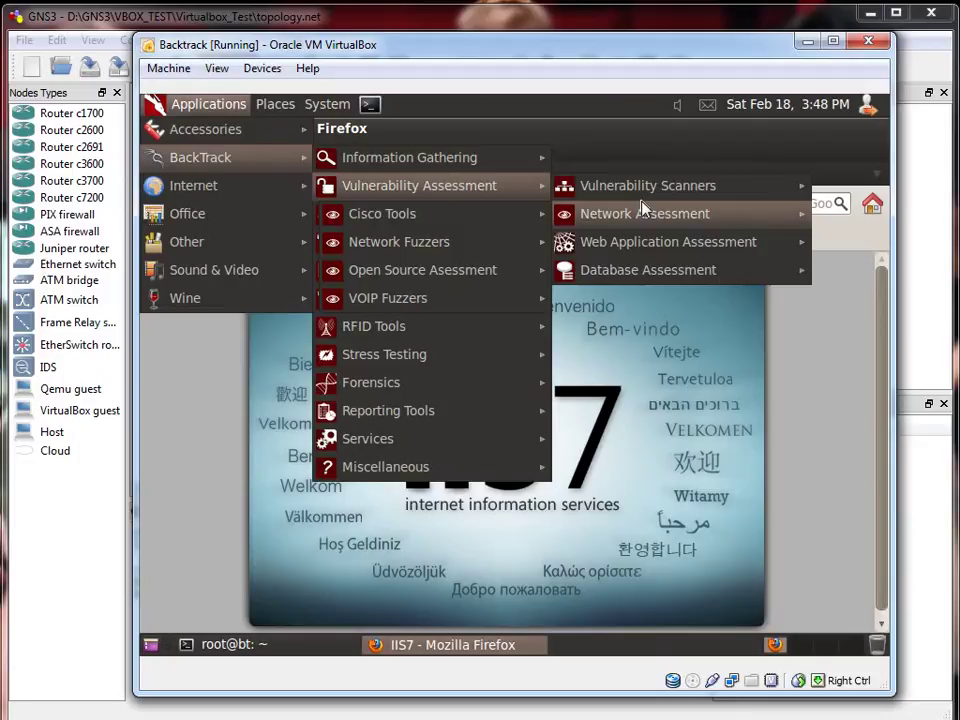
pyautogui.moveTo(407, 364)
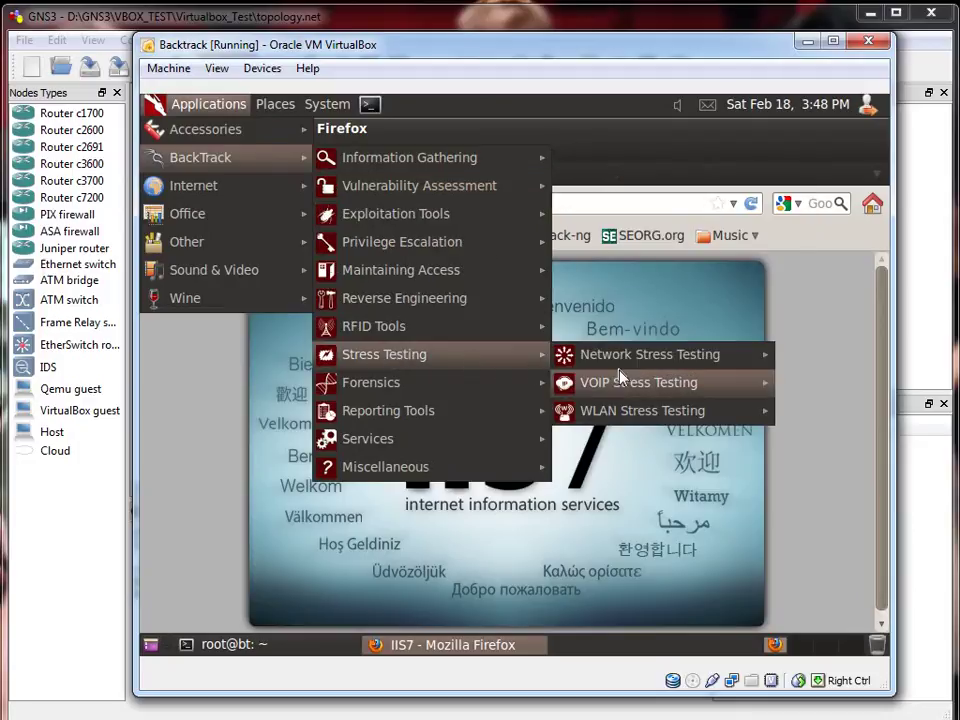
pyautogui.moveTo(619, 374)
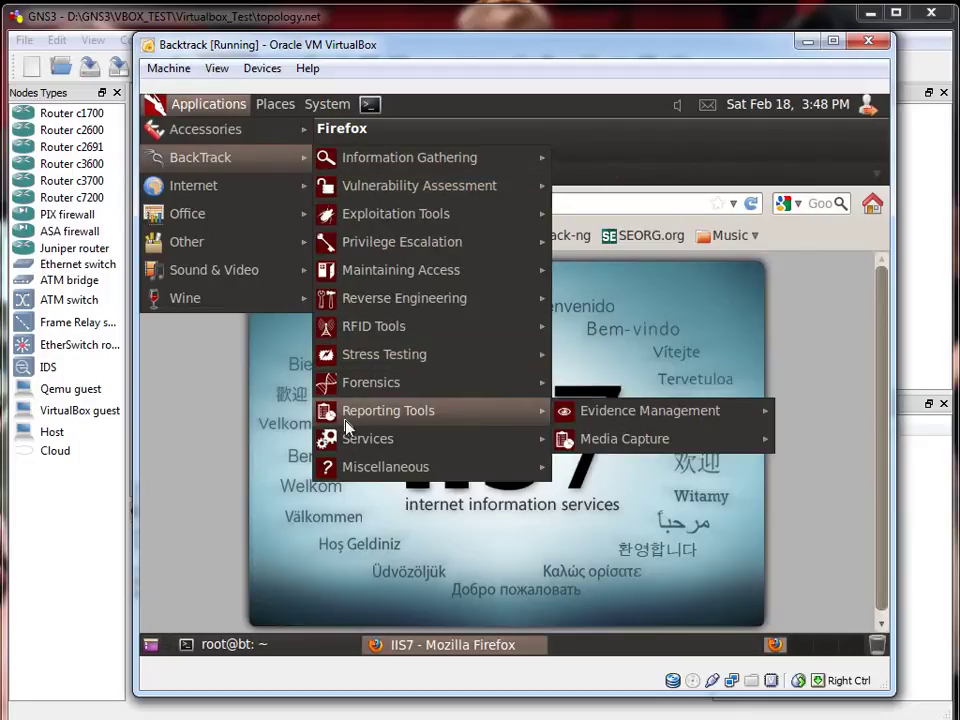
pyautogui.moveTo(493, 362)
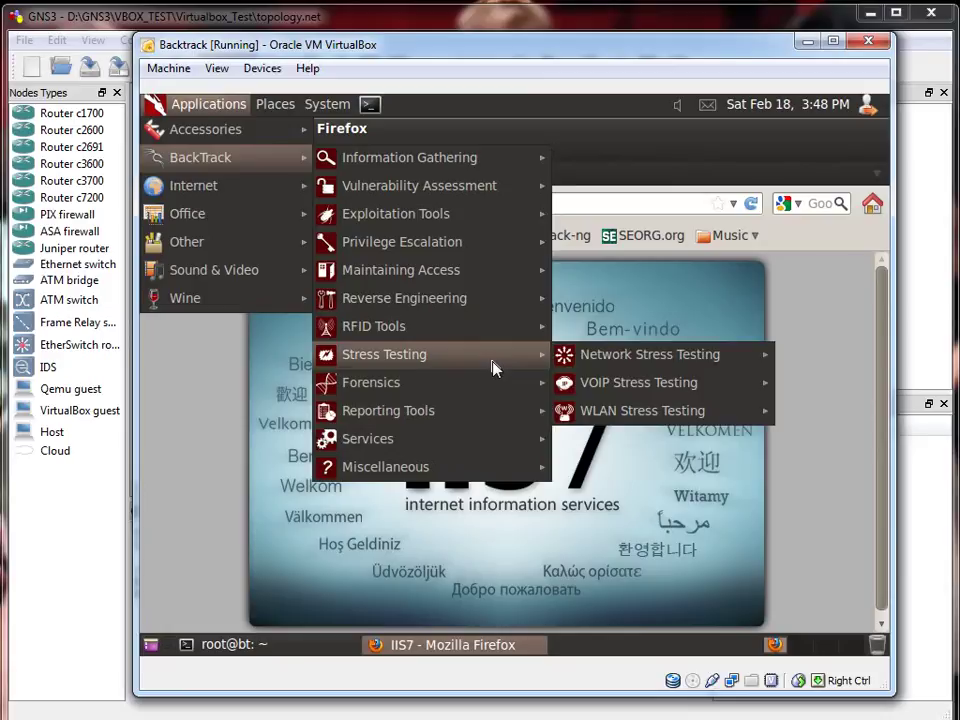
pyautogui.moveTo(583, 354)
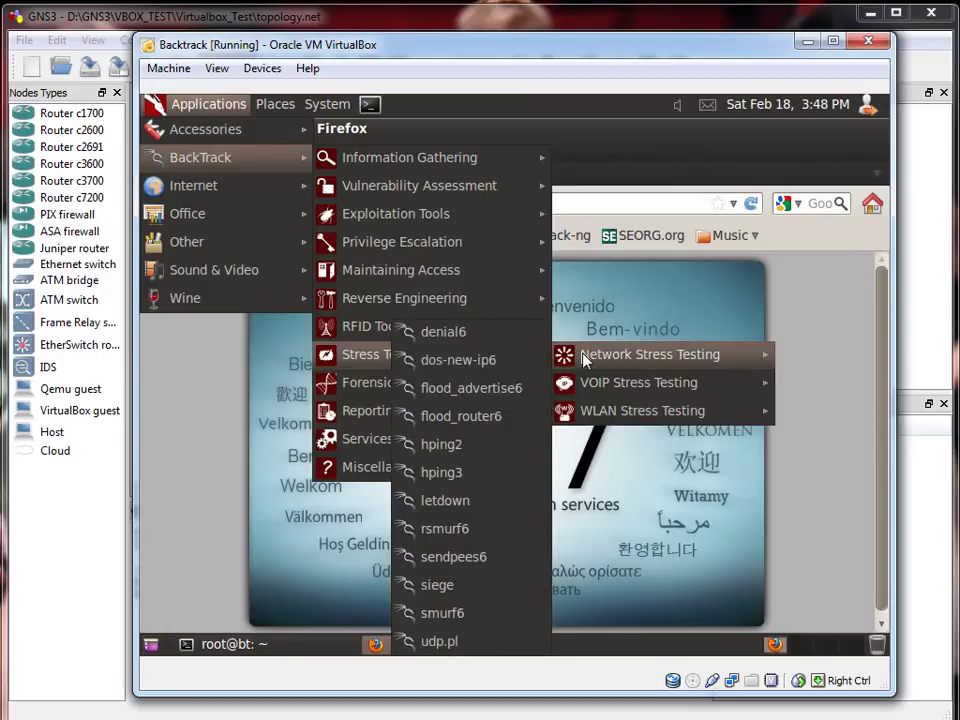
pyautogui.click(208, 395)
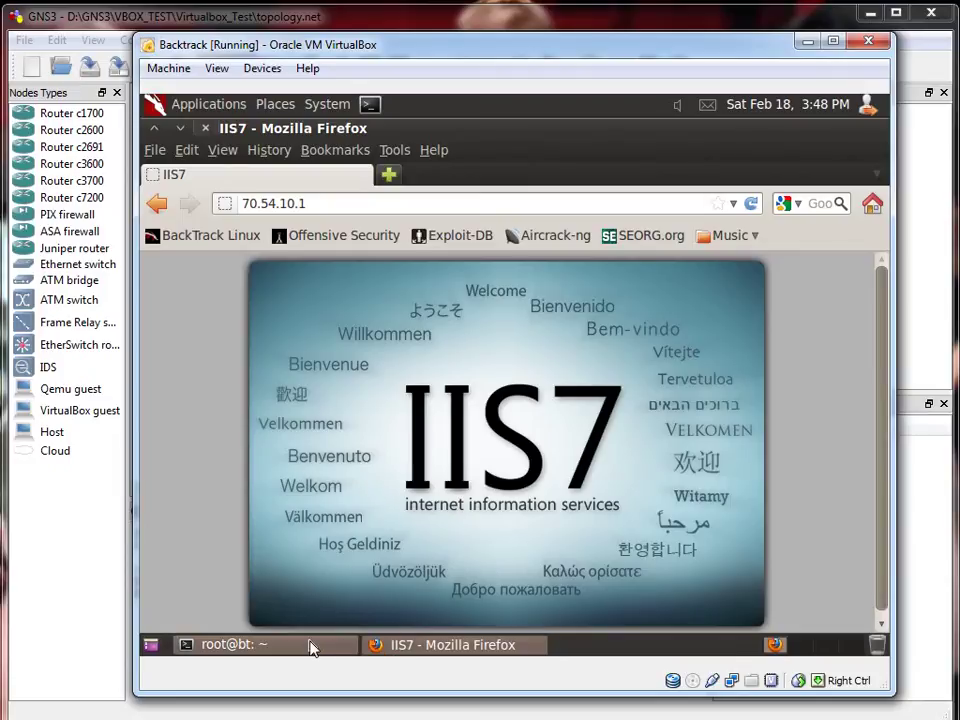
# Step: Check BackTrack's terminal and Firefox, minimize the BackTrack VM, and restore the Windows Server VM
pyautogui.click(311, 645)
pyautogui.click(435, 651)
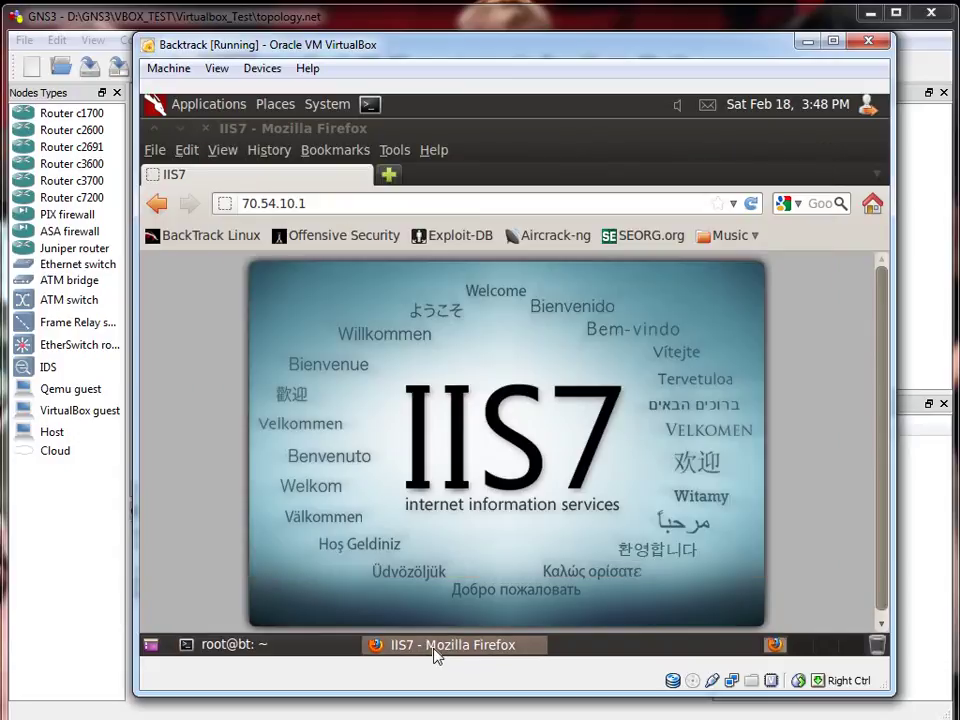
pyautogui.click(336, 205)
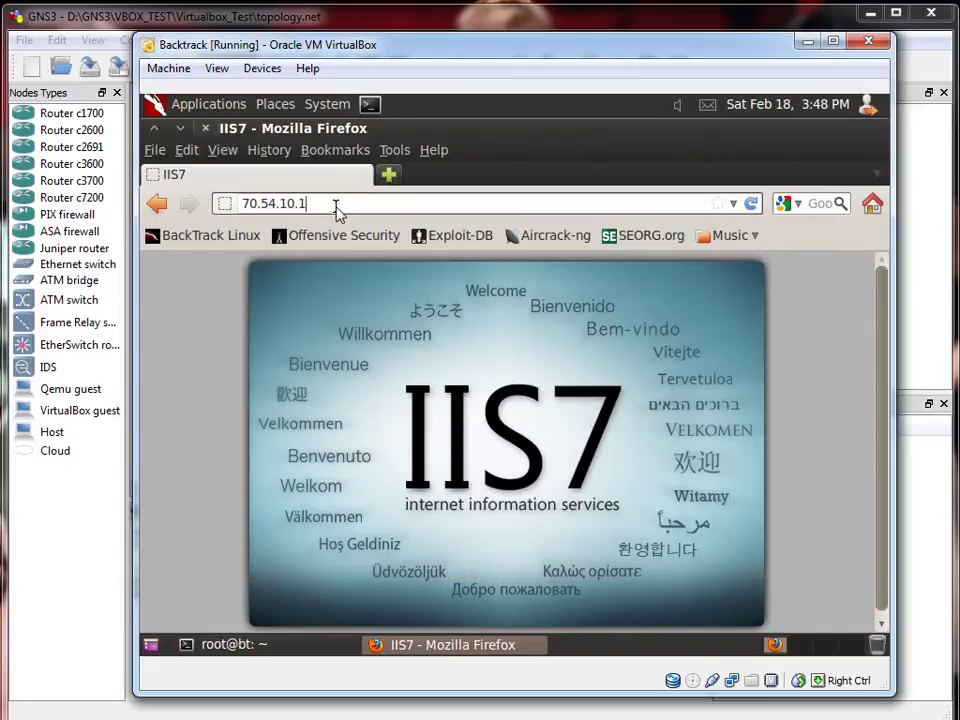
pyautogui.click(807, 43)
pyautogui.hotkey('alt', 'Tab')
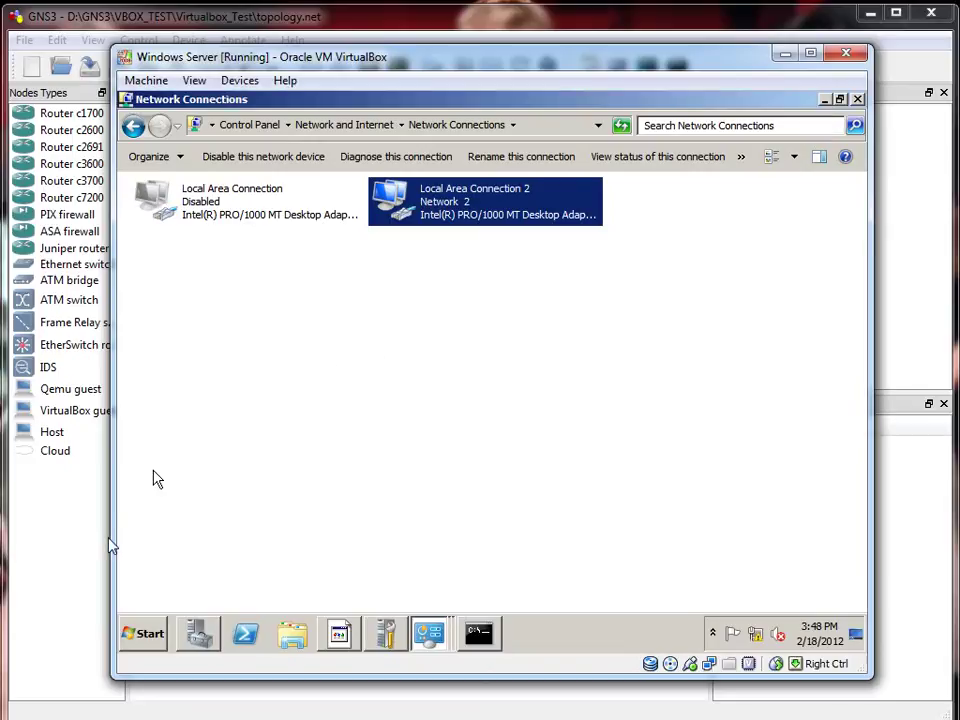
# Step: Launch Server Manager from Start > All Programs > Administrative Tools
pyautogui.click(160, 638)
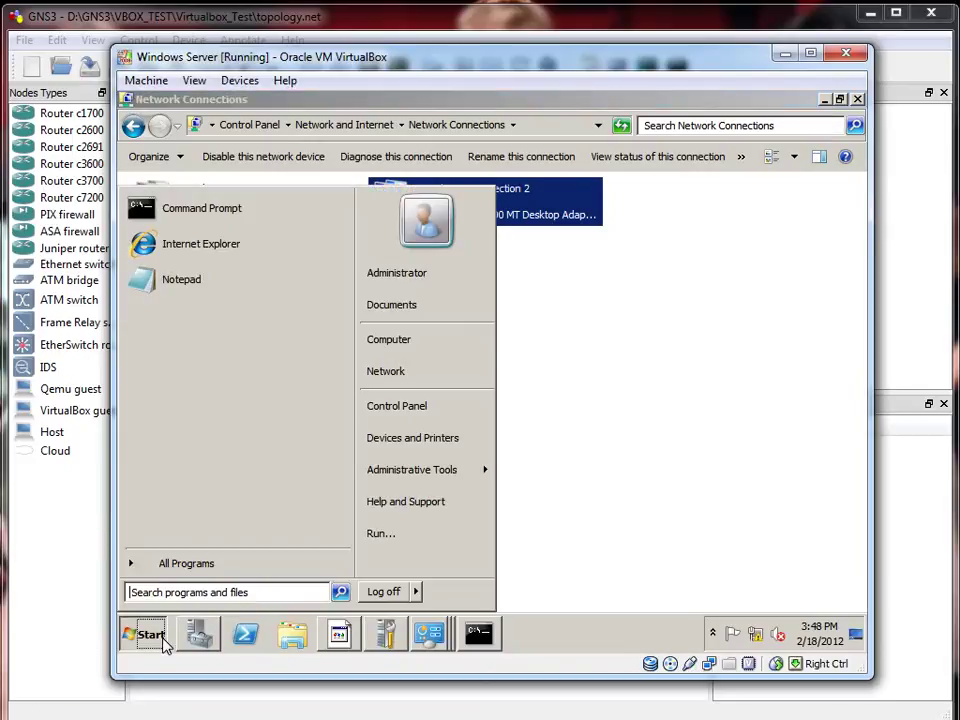
pyautogui.click(185, 565)
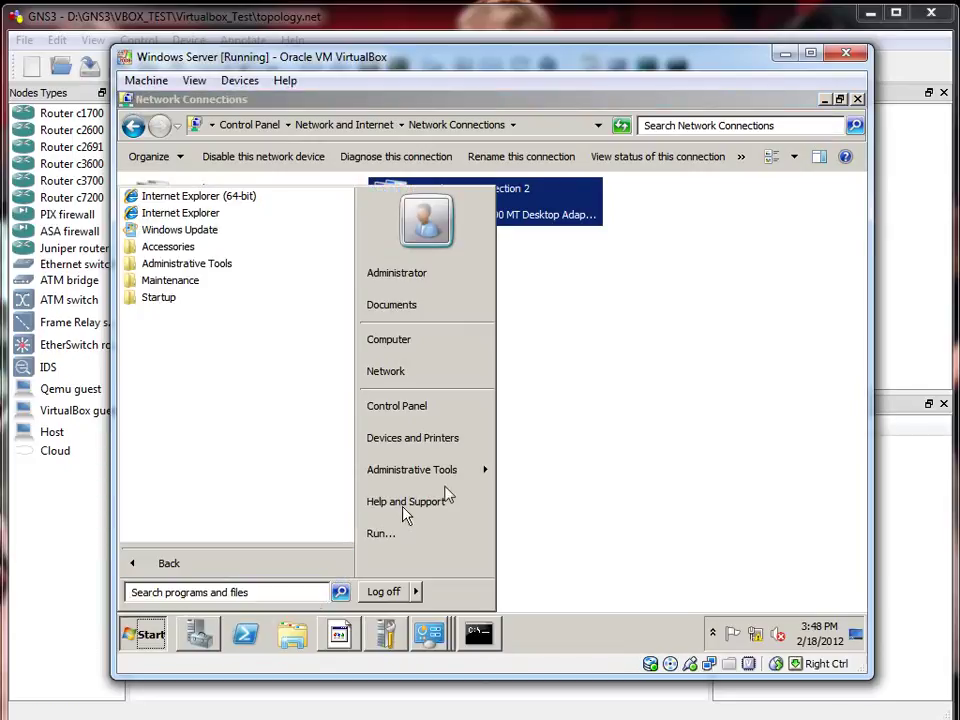
pyautogui.moveTo(470, 478)
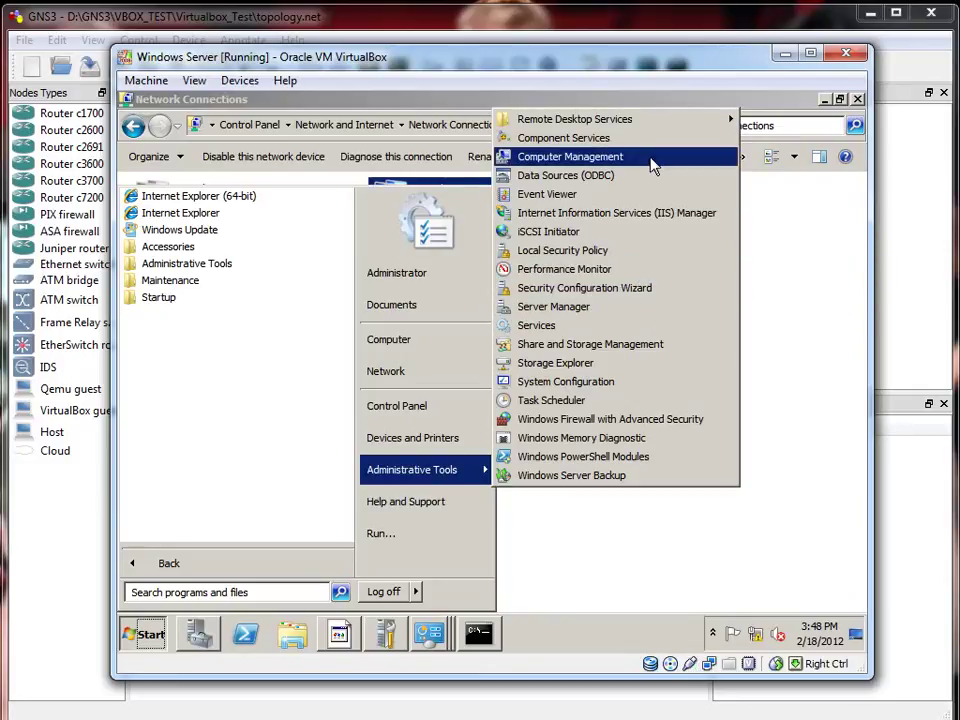
pyautogui.click(665, 307)
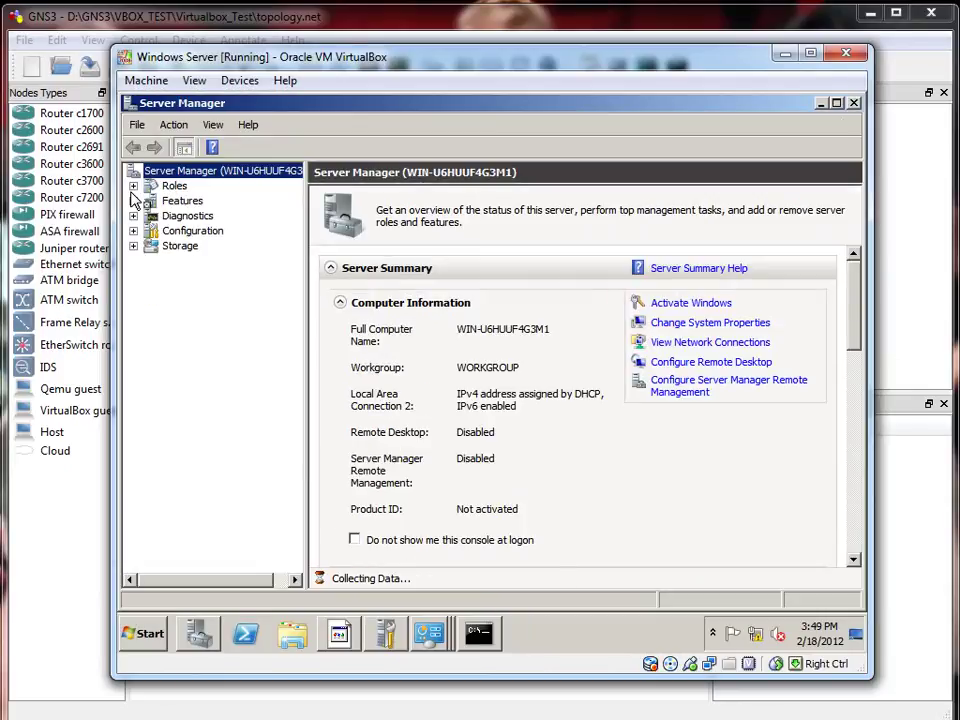
# Step: Expand Roles in Server Manager and select Web Server (IIS) to view its events and services
pyautogui.click(133, 186)
pyautogui.rightClick(162, 188)
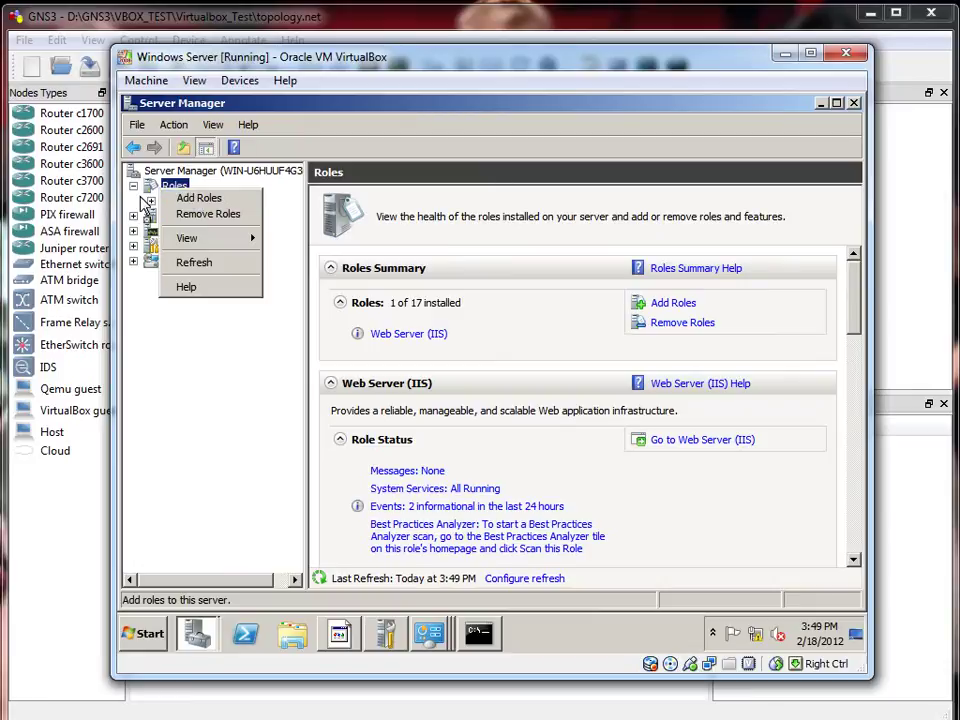
pyautogui.click(150, 204)
pyautogui.click(168, 201)
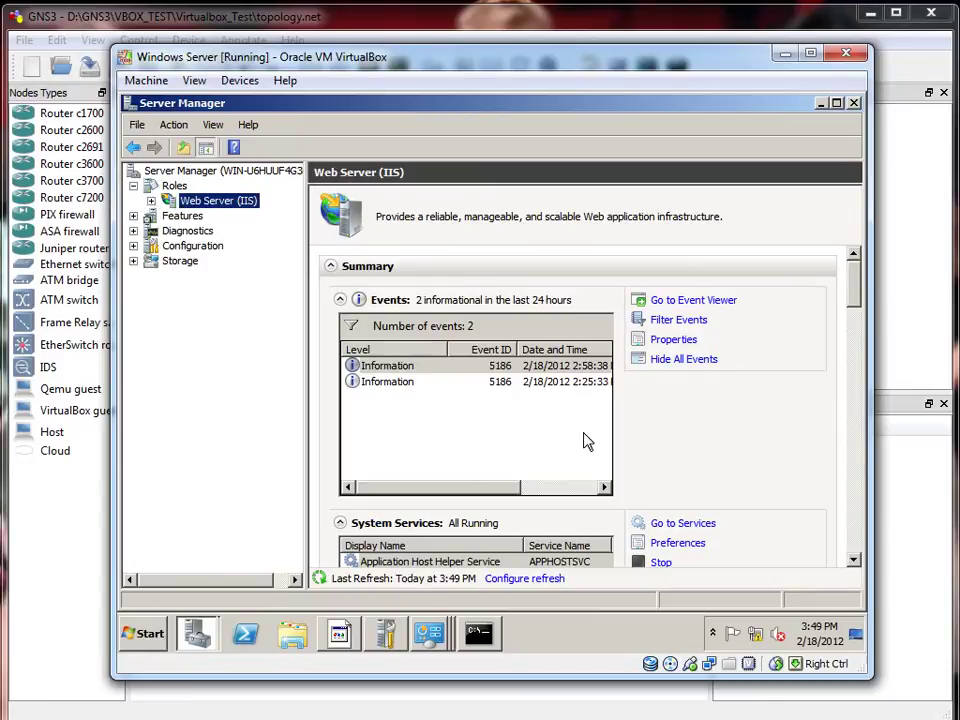
pyautogui.moveTo(855, 287); pyautogui.dragTo(767, 315)
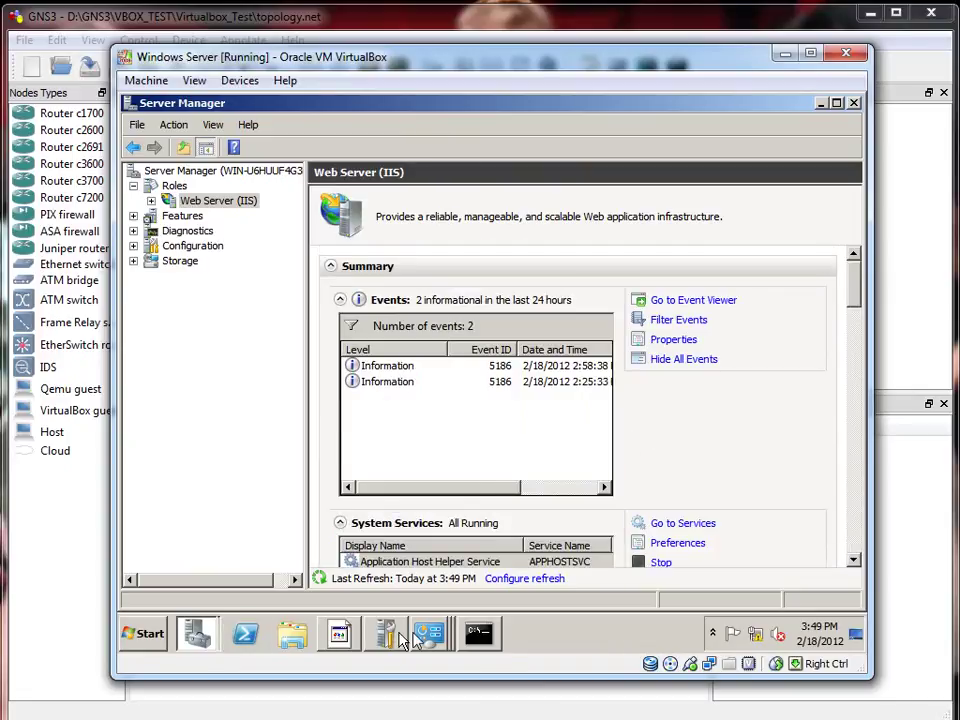
pyautogui.click(158, 640)
pyautogui.click(225, 256)
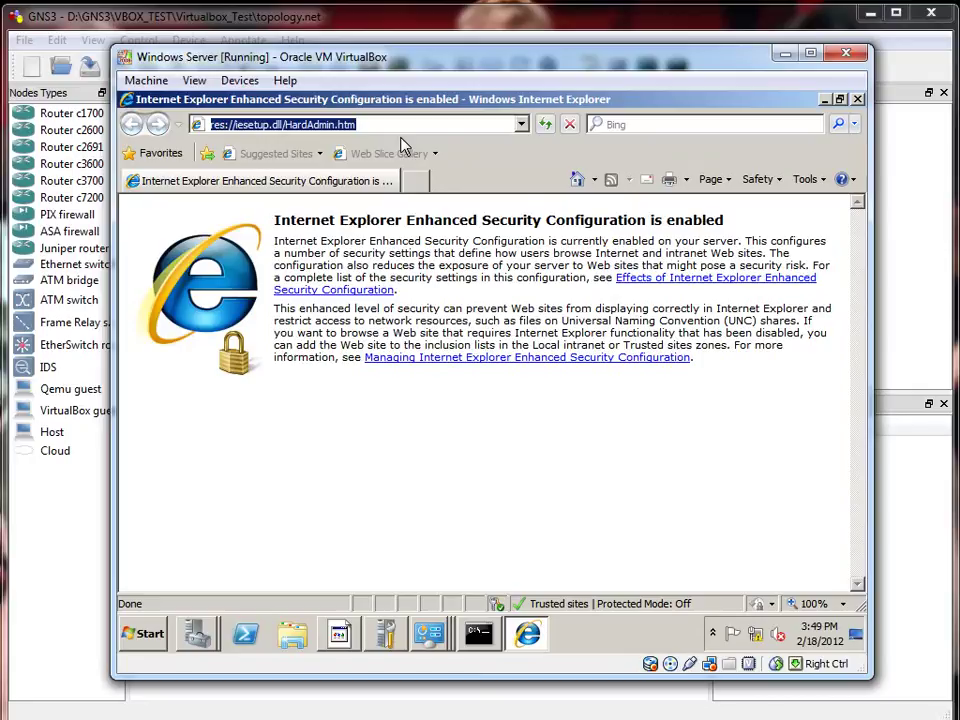
pyautogui.write('http://localhost')
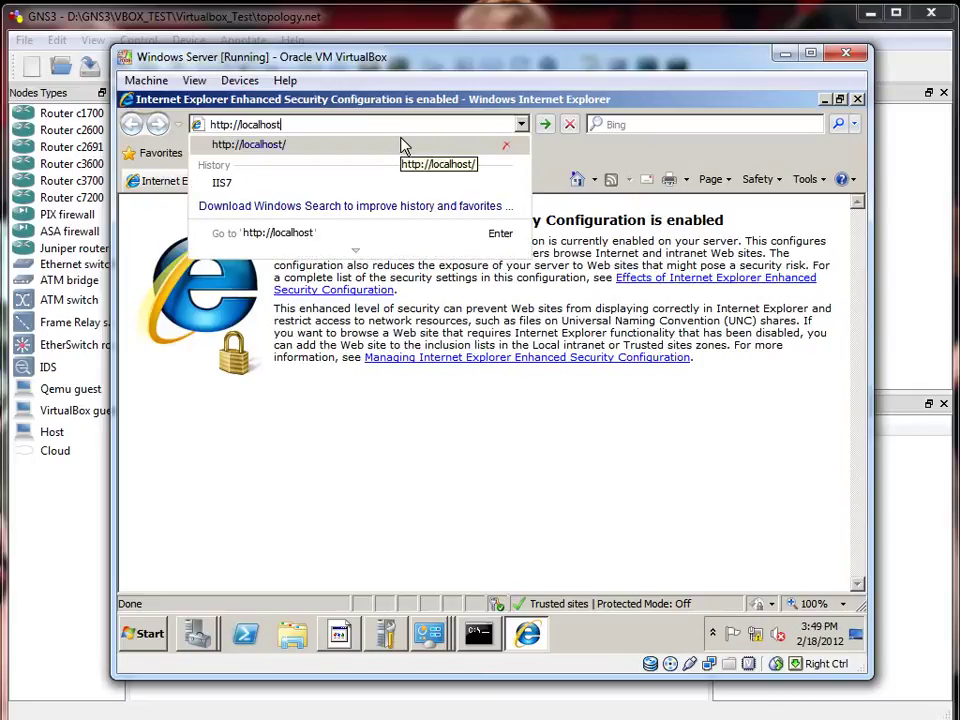
pyautogui.click(403, 146)
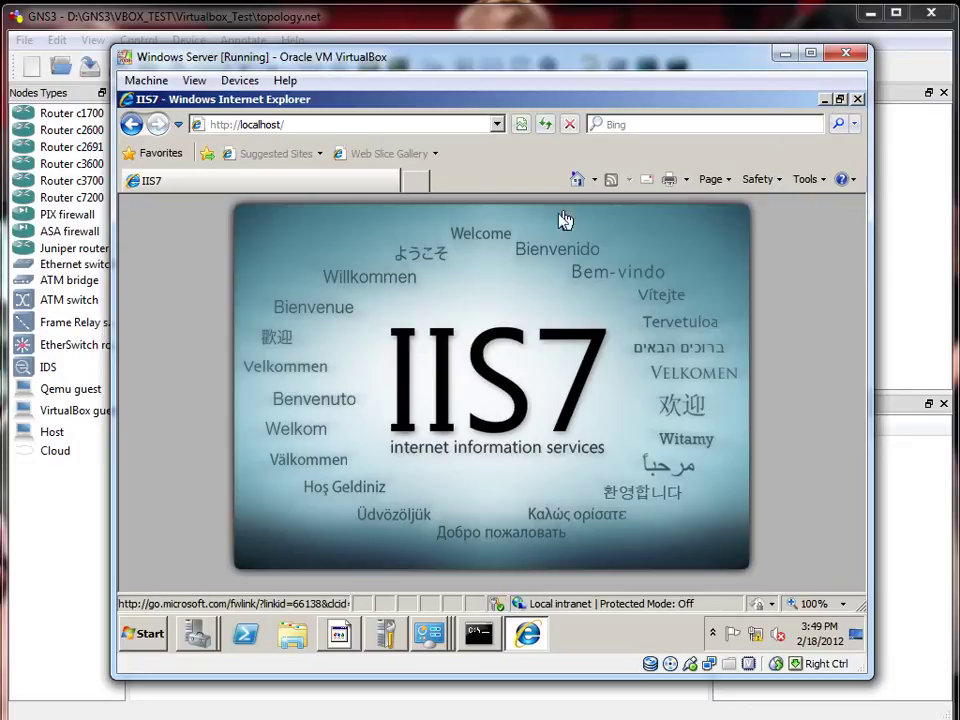
pyautogui.click(499, 242)
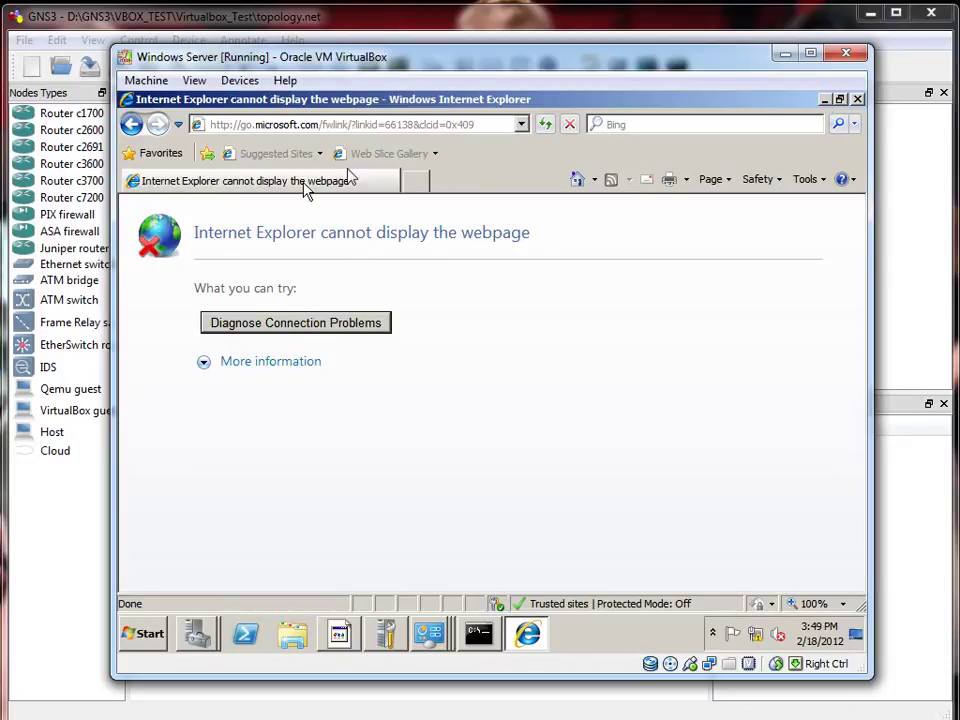
pyautogui.click(826, 102)
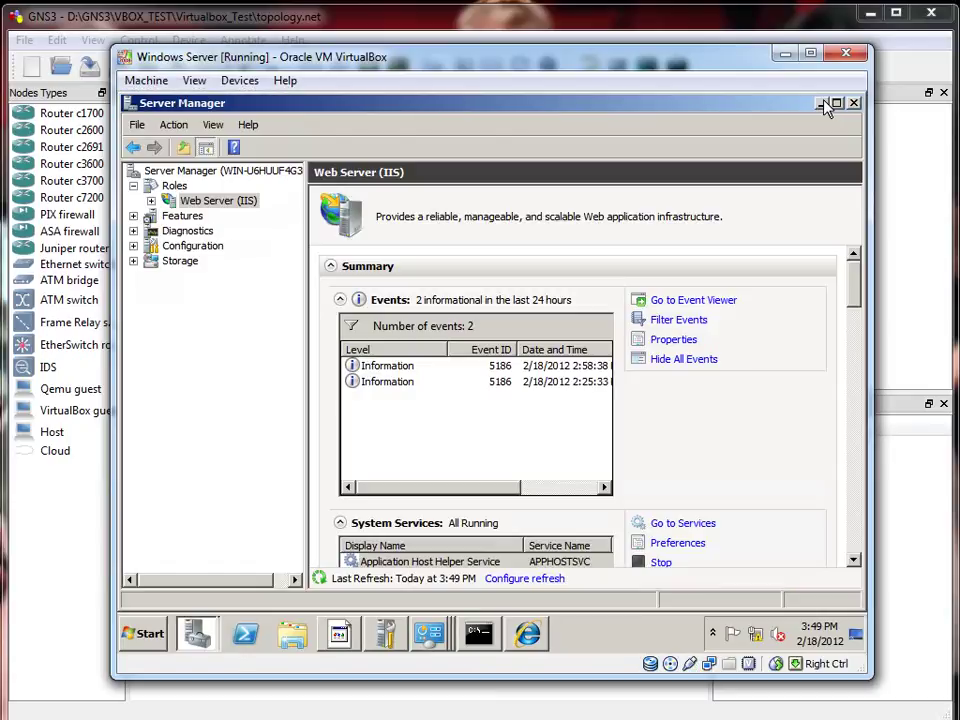
# Step: Minimize Server Manager and the Network Connections window on the Windows Server VM
pyautogui.click(822, 104)
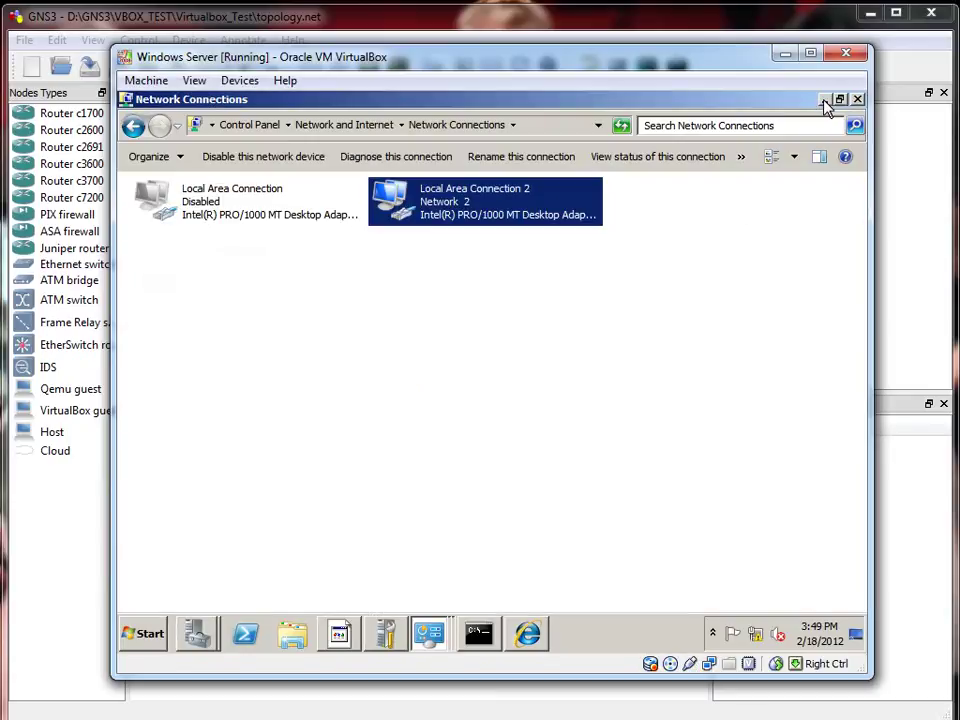
pyautogui.click(739, 231)
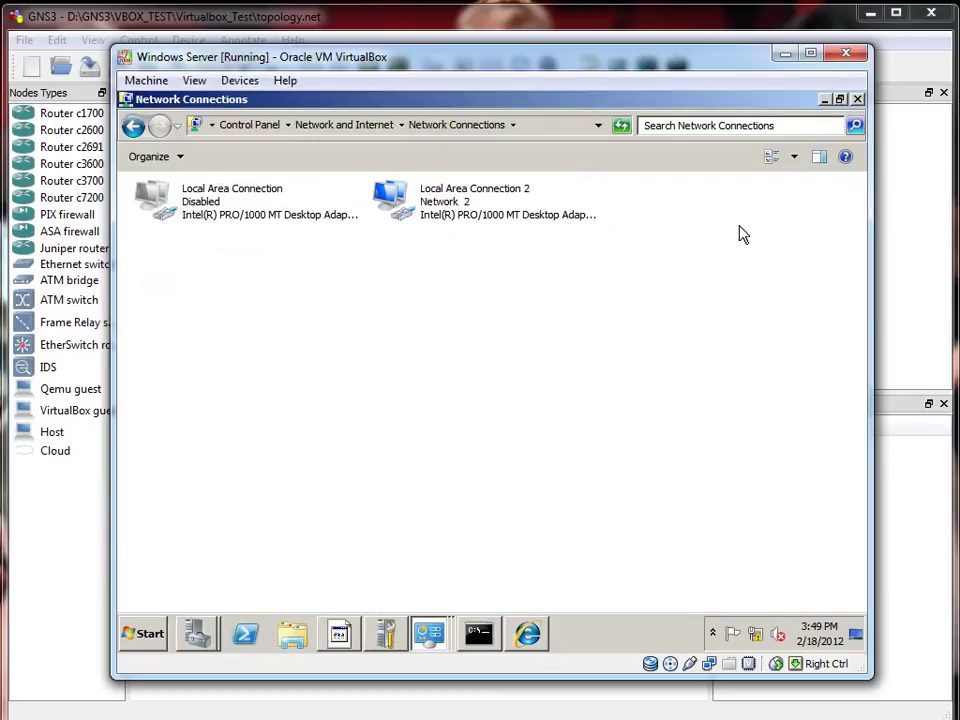
pyautogui.click(825, 100)
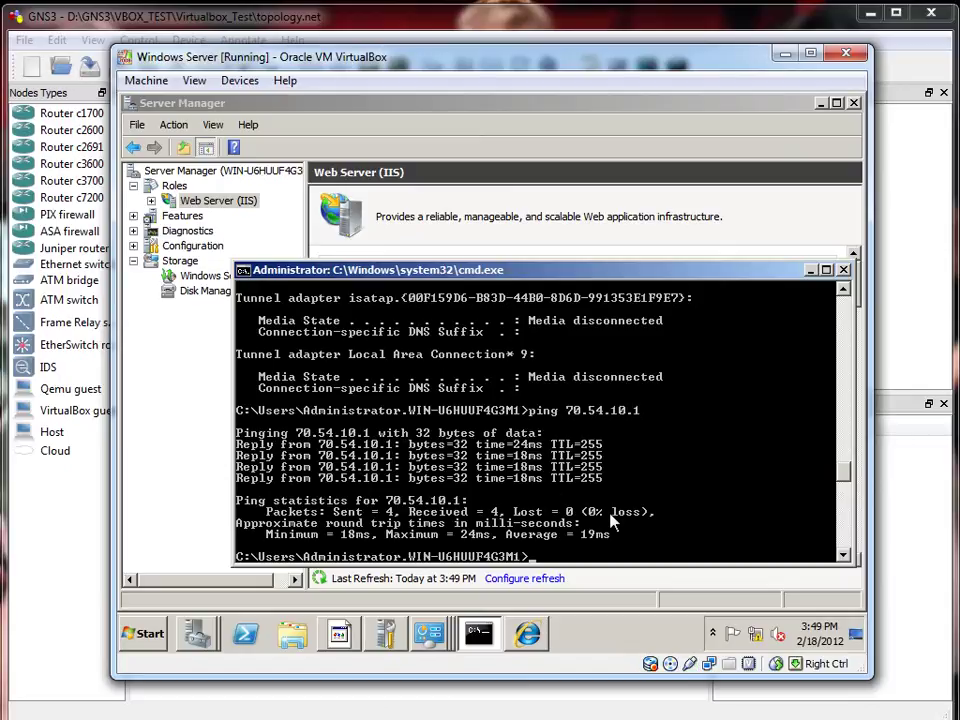
# Step: Run ipconfig in Command Prompt to show 192.168.1.2, mask 255.255.255.0, gateway 192.168.1.1
pyautogui.click(812, 270)
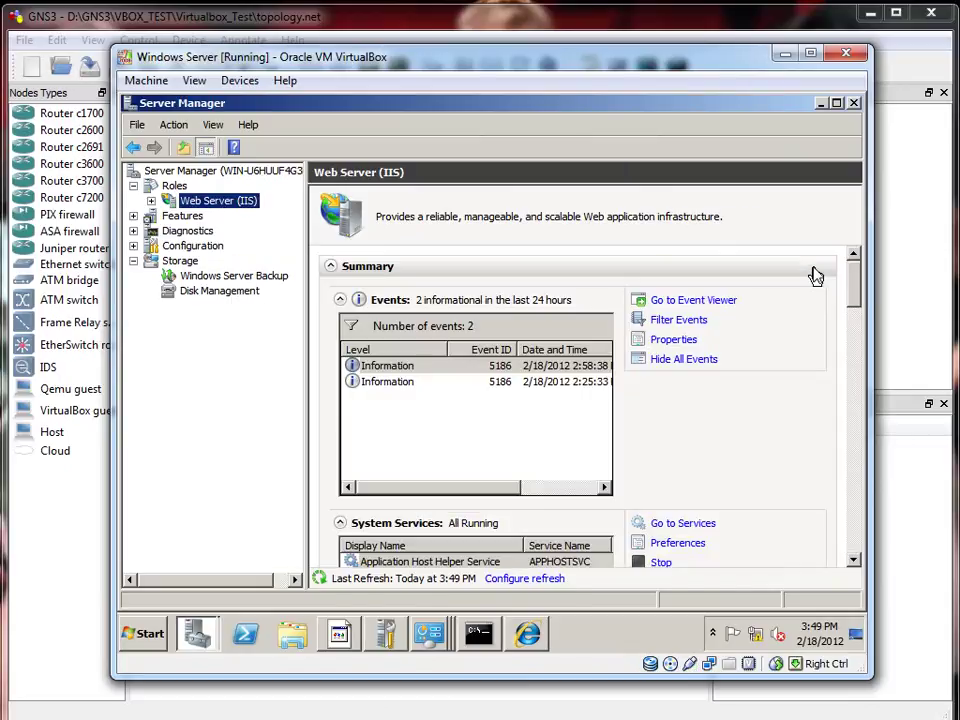
pyautogui.click(474, 640)
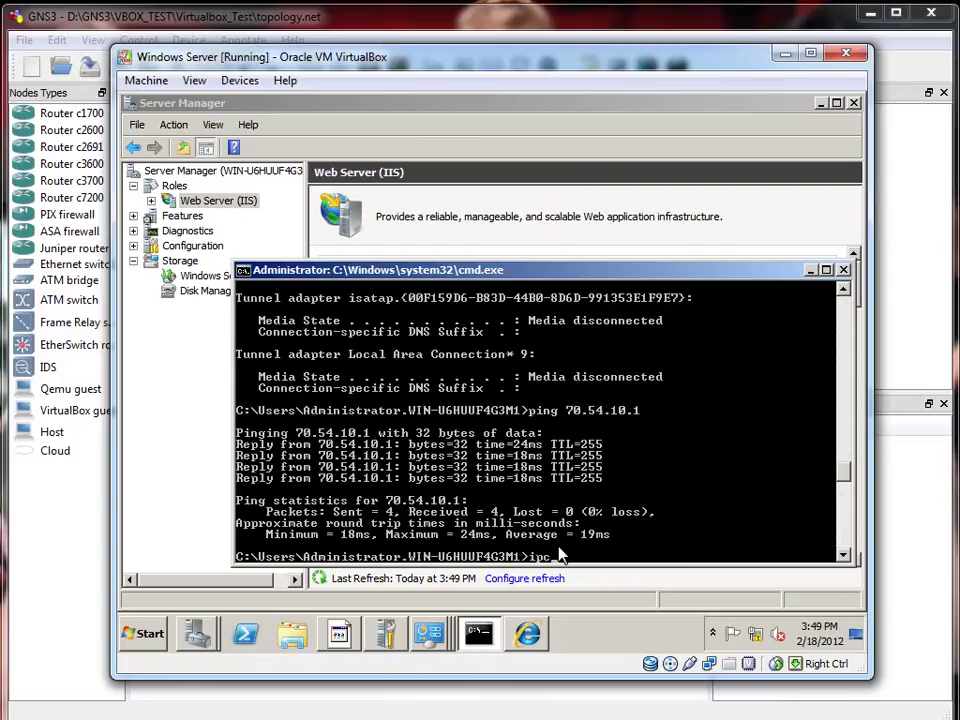
pyautogui.write('ipconfig')
pyautogui.press('Return')
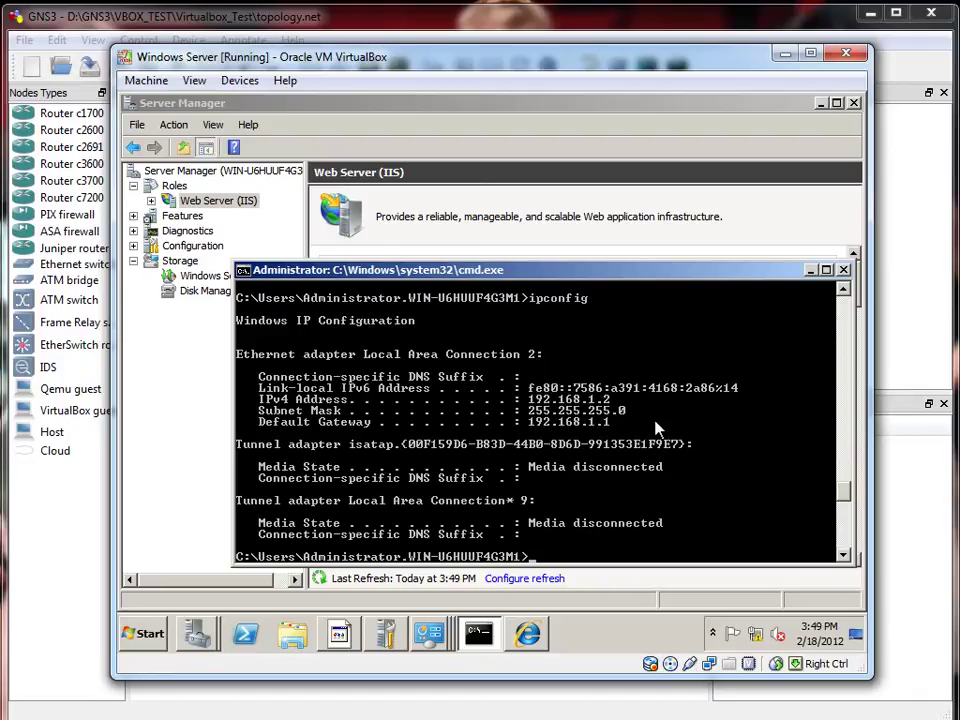
pyautogui.click(811, 270)
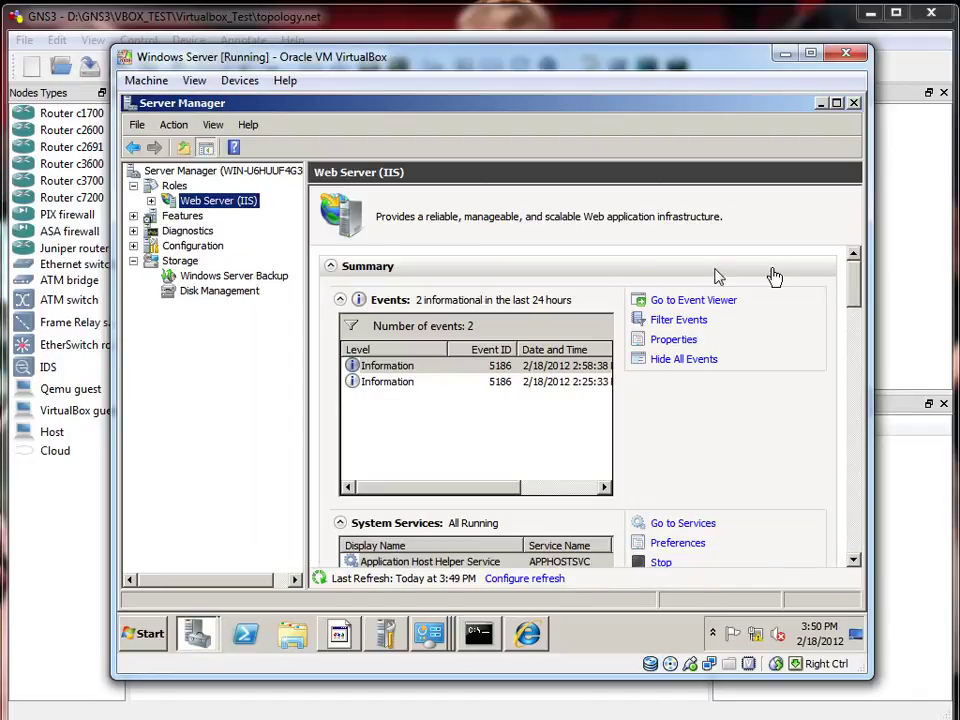
pyautogui.moveTo(375, 90); pyautogui.dragTo(0, 149)
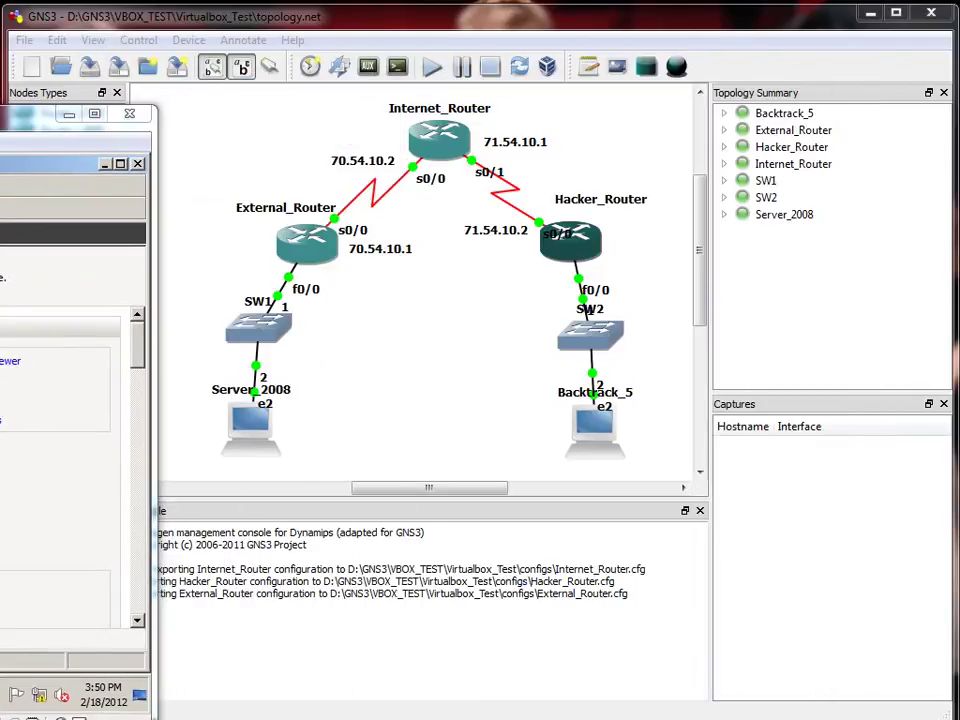
# Step: In BackTrack's terminal, rerun telnet 70.54.10.1 80 to confirm the web server connects, then close it
pyautogui.hotkey('alt', 'Tab')
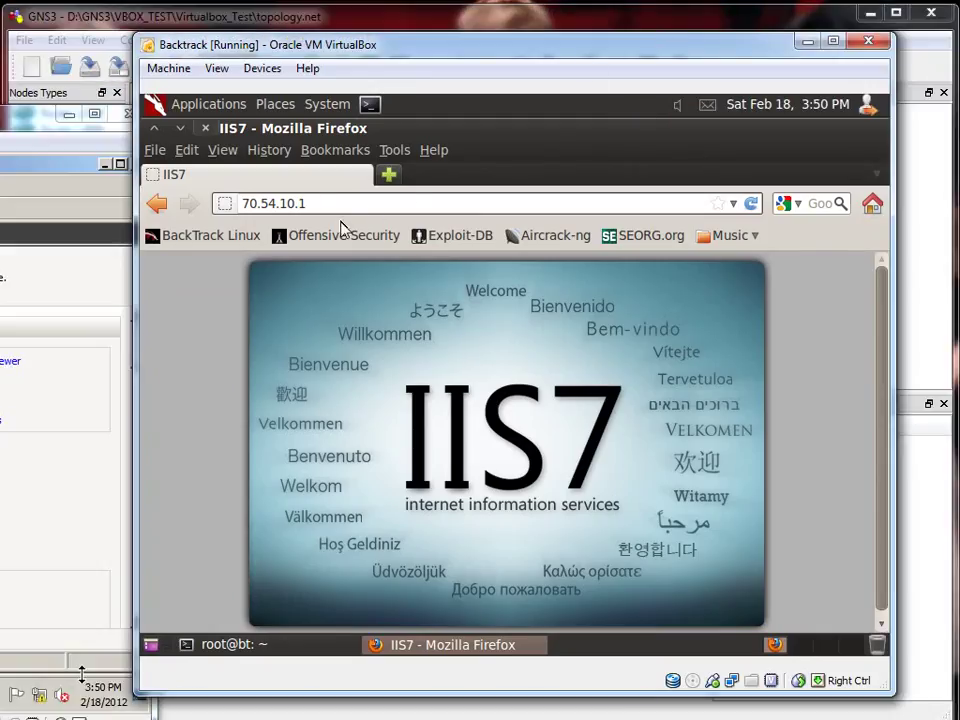
pyautogui.click(372, 208)
pyautogui.moveTo(531, 56)
pyautogui.mouseDown()
pyautogui.moveTo(537, 62)
pyautogui.moveTo(540, 45)
pyautogui.mouseUp()
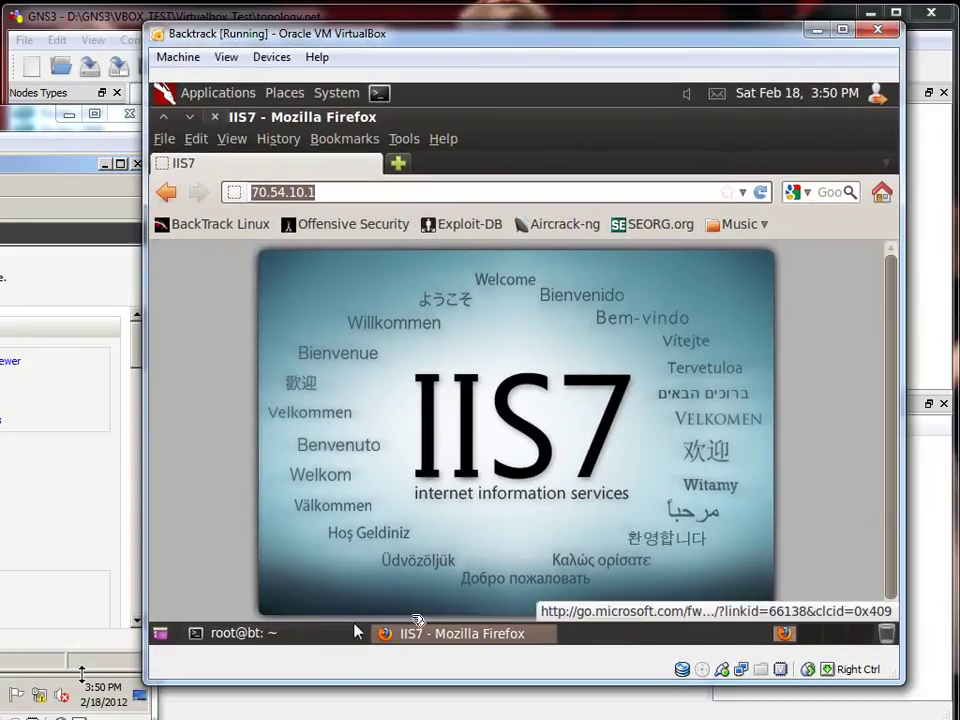
pyautogui.click(240, 633)
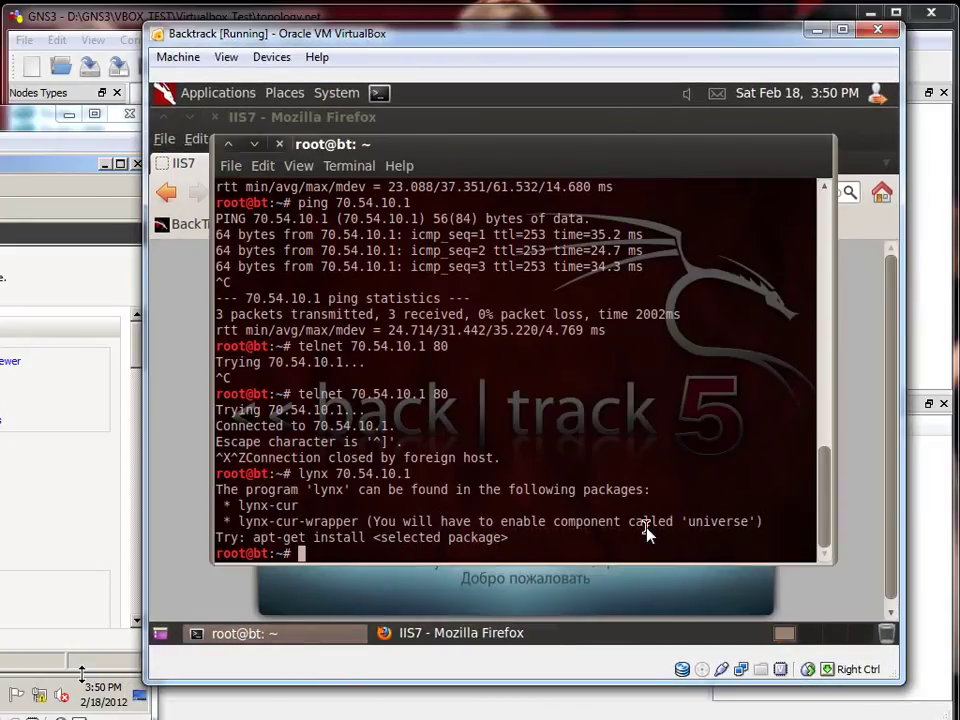
pyautogui.press('Up')
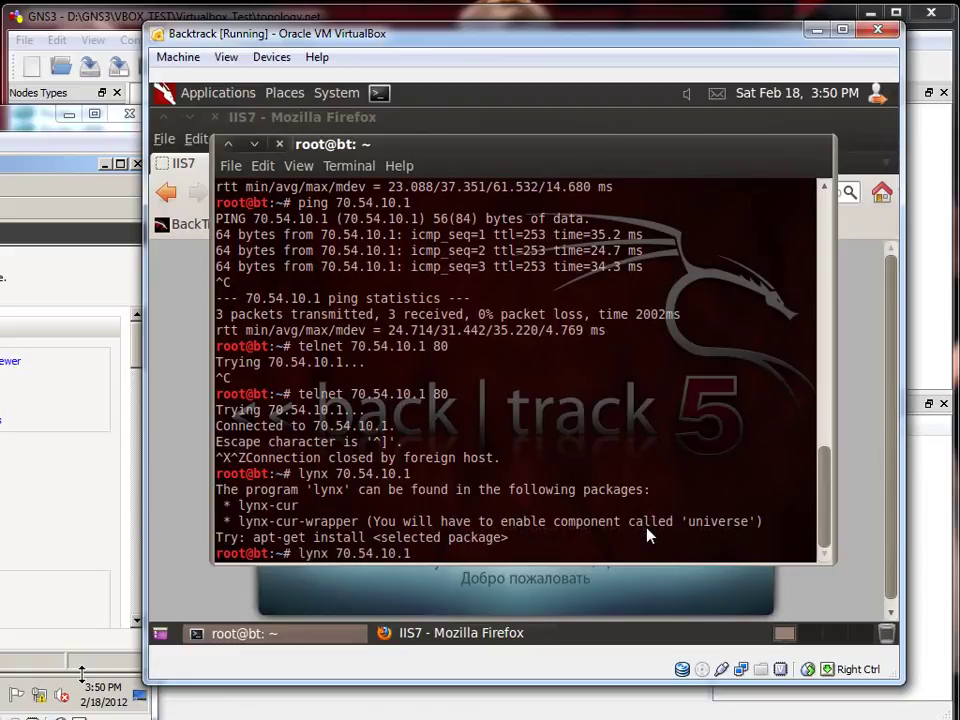
pyautogui.press('Up')
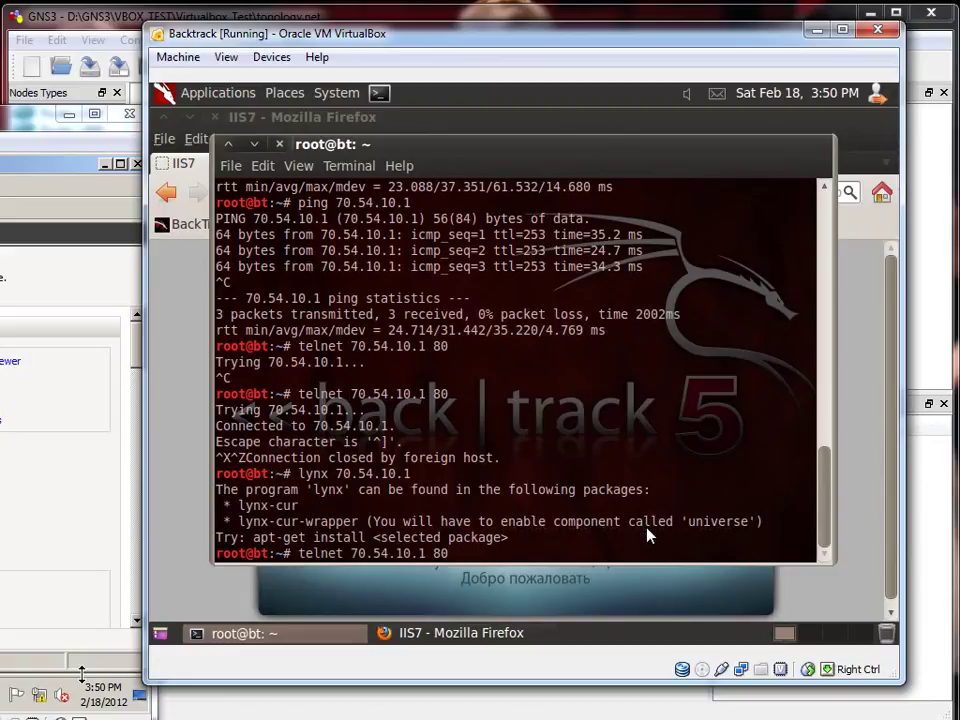
pyautogui.press('Return')
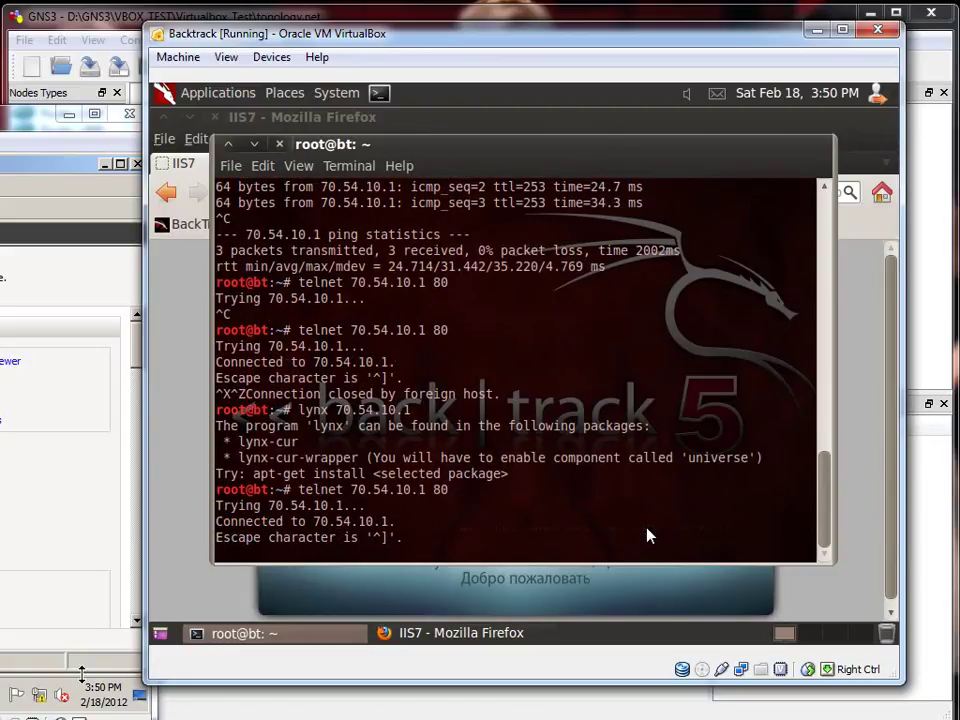
pyautogui.hotkey('ctrl', 'x')
pyautogui.hotkey('ctrl', 'c')
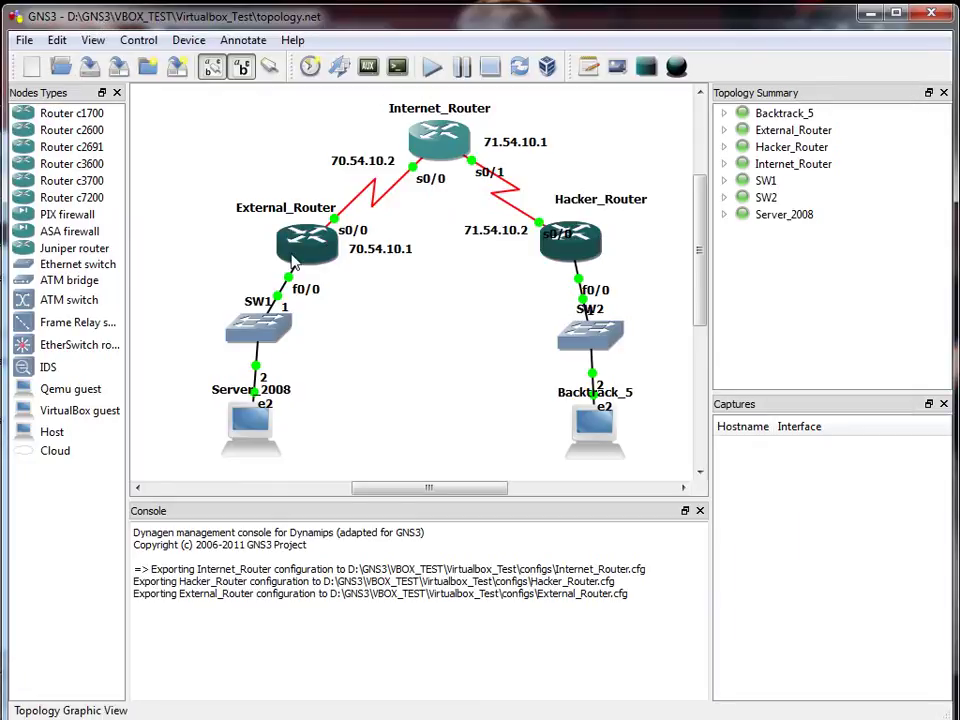
# Step: Nudge the Backtrack_5 node a few pixels up and left on the GNS3 canvas
pyautogui.moveTo(293, 260)
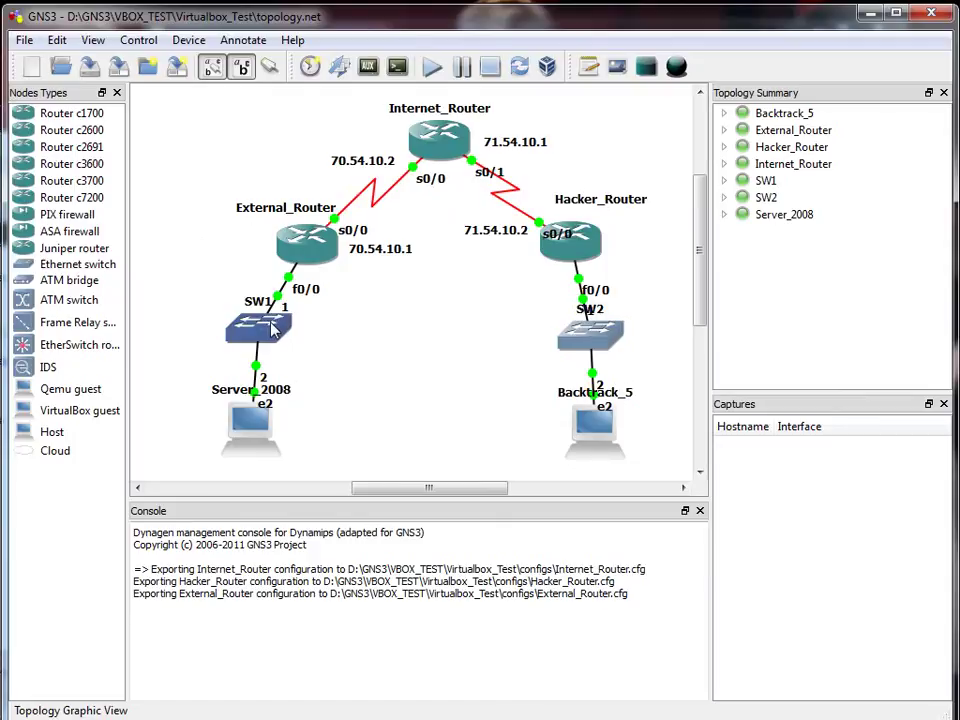
pyautogui.moveTo(263, 432)
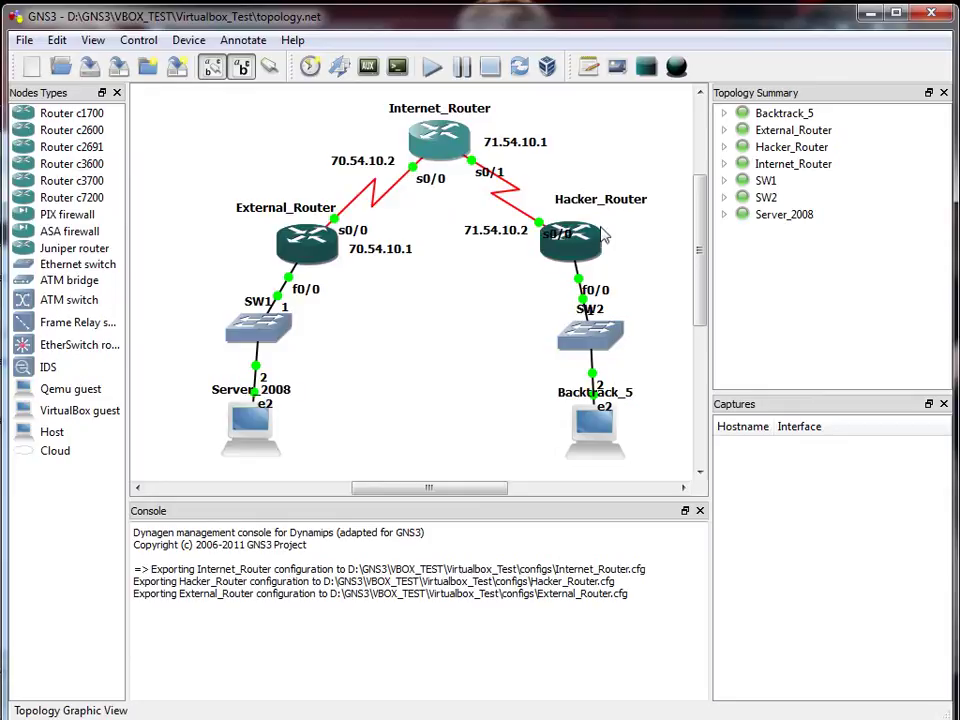
pyautogui.moveTo(602, 435); pyautogui.dragTo(598, 432)
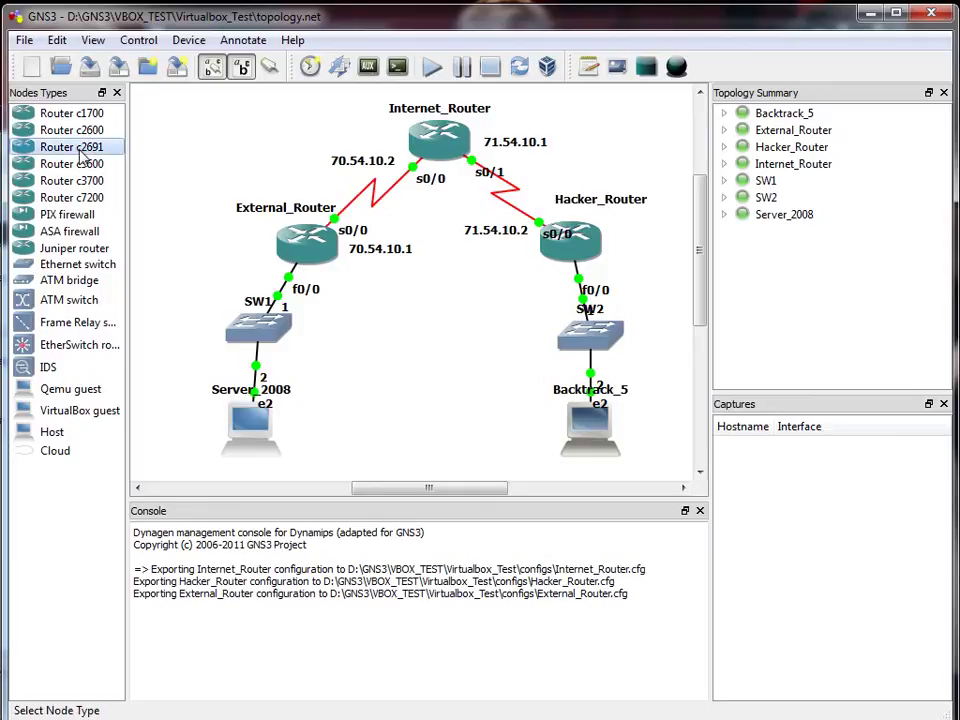
pyautogui.click(58, 40)
pyautogui.click(132, 161)
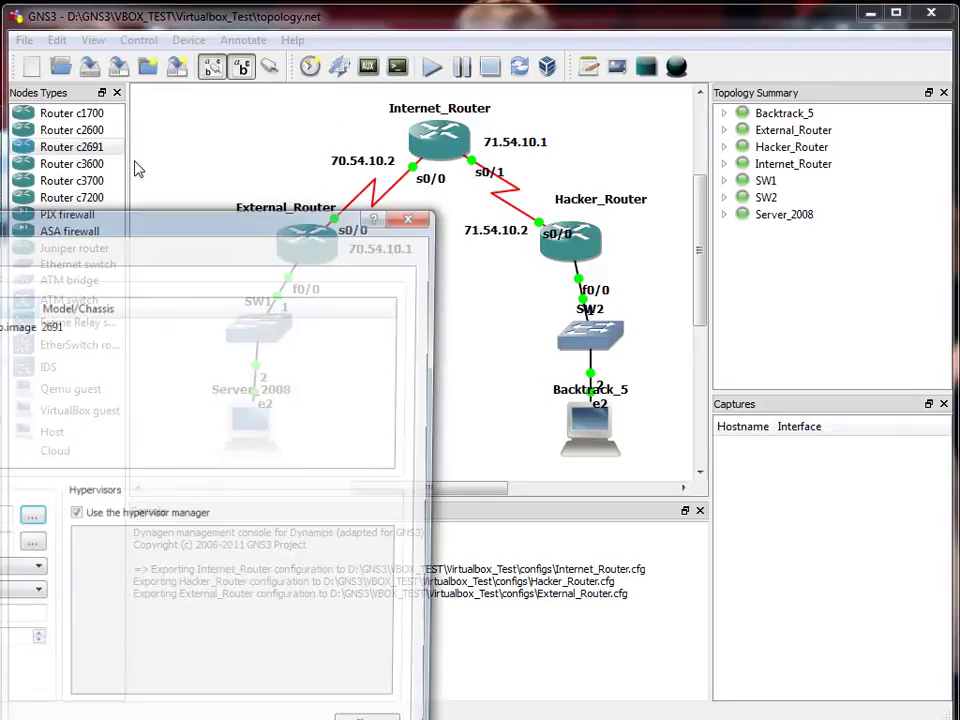
pyautogui.moveTo(77, 218); pyautogui.dragTo(484, 133)
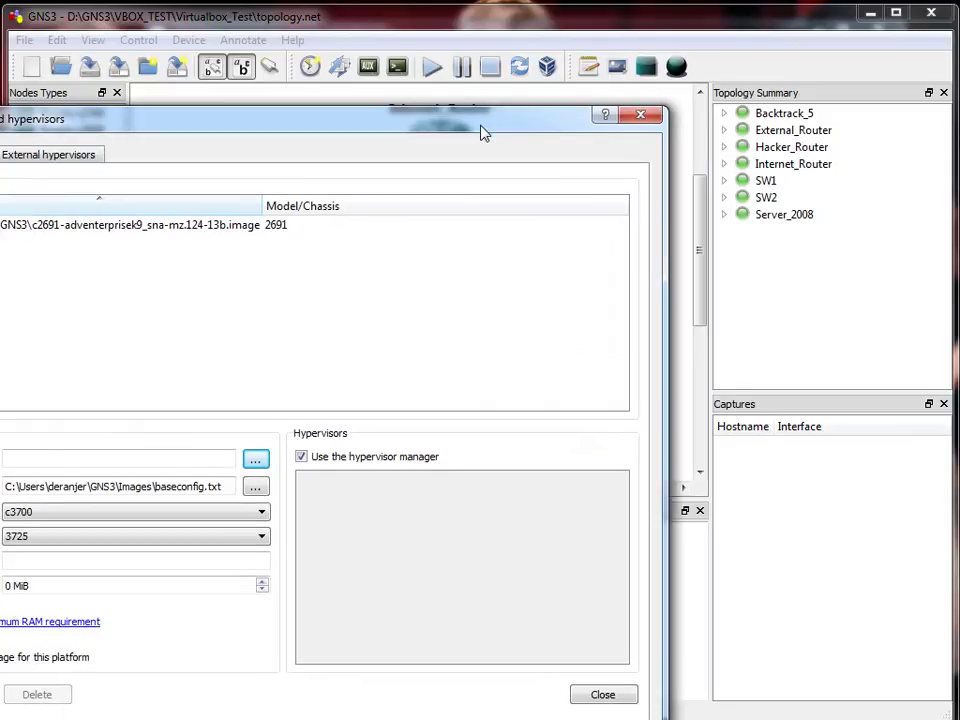
pyautogui.click(639, 117)
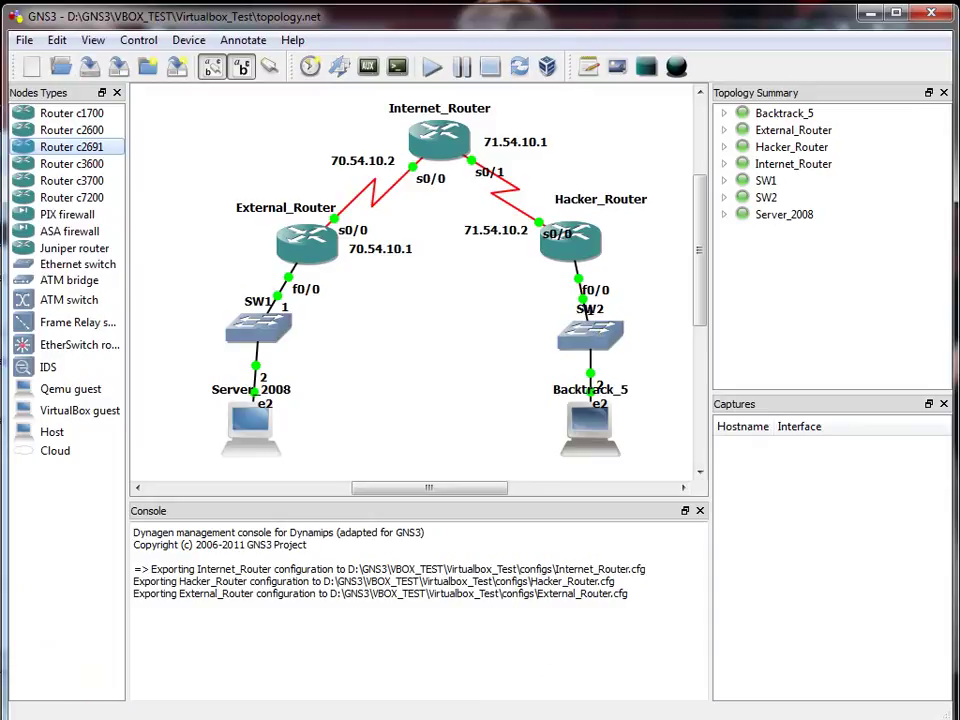
pyautogui.hotkey('alt', 'Tab')
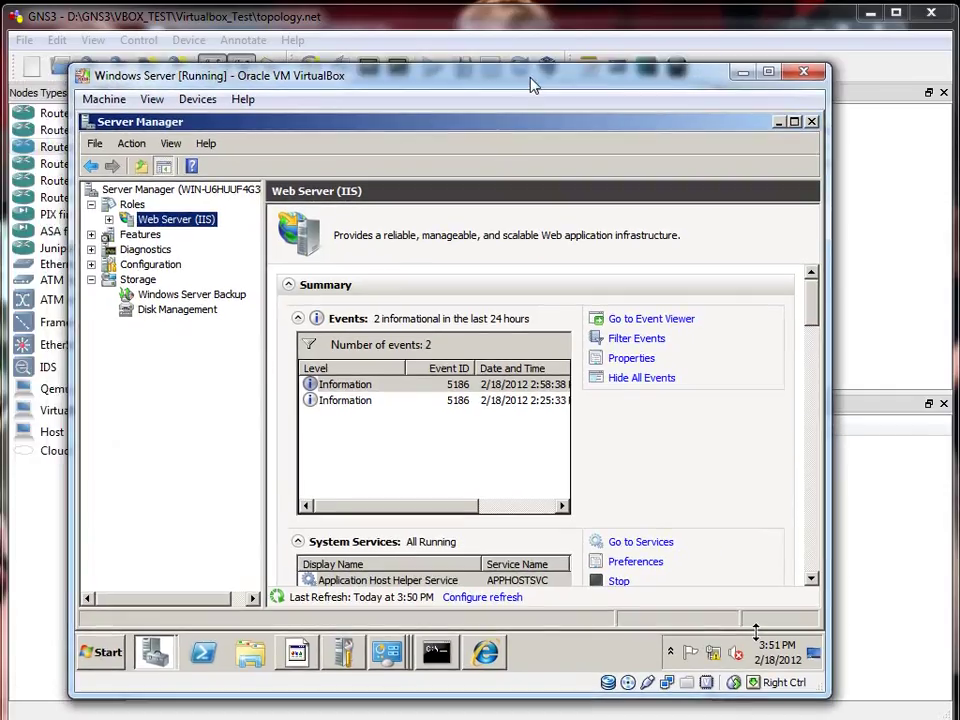
# Step: Bring the Windows Server VM forward, putting away Internet Explorer and cmd to reveal Server Manager
pyautogui.moveTo(533, 86)
pyautogui.mouseDown()
pyautogui.moveTo(484, 86)
pyautogui.moveTo(530, 84)
pyautogui.mouseUp()
pyautogui.click(484, 652)
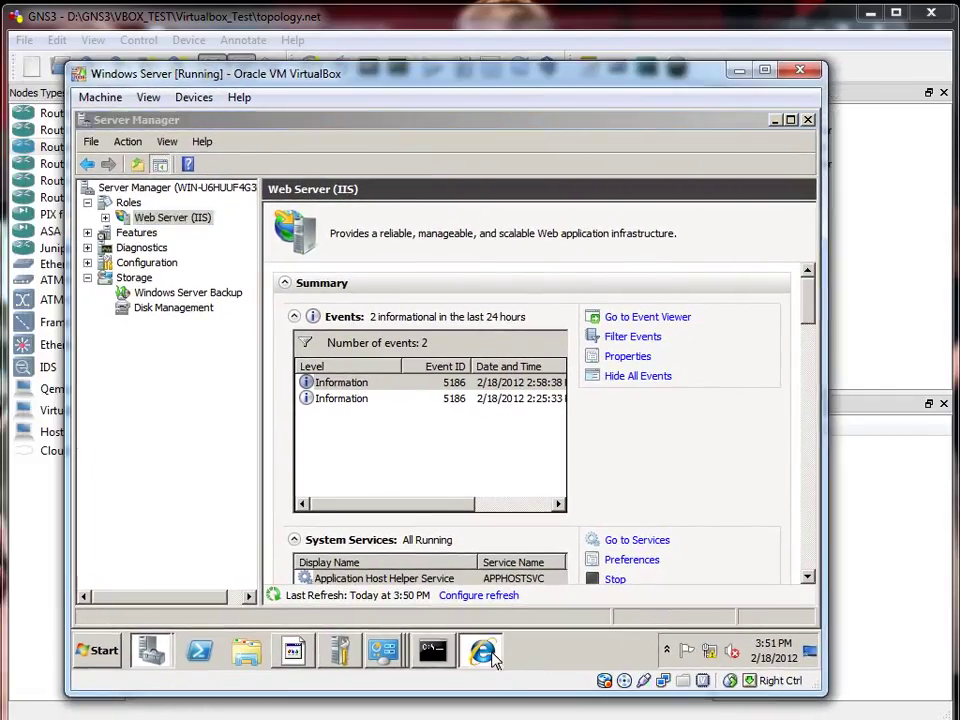
pyautogui.click(488, 655)
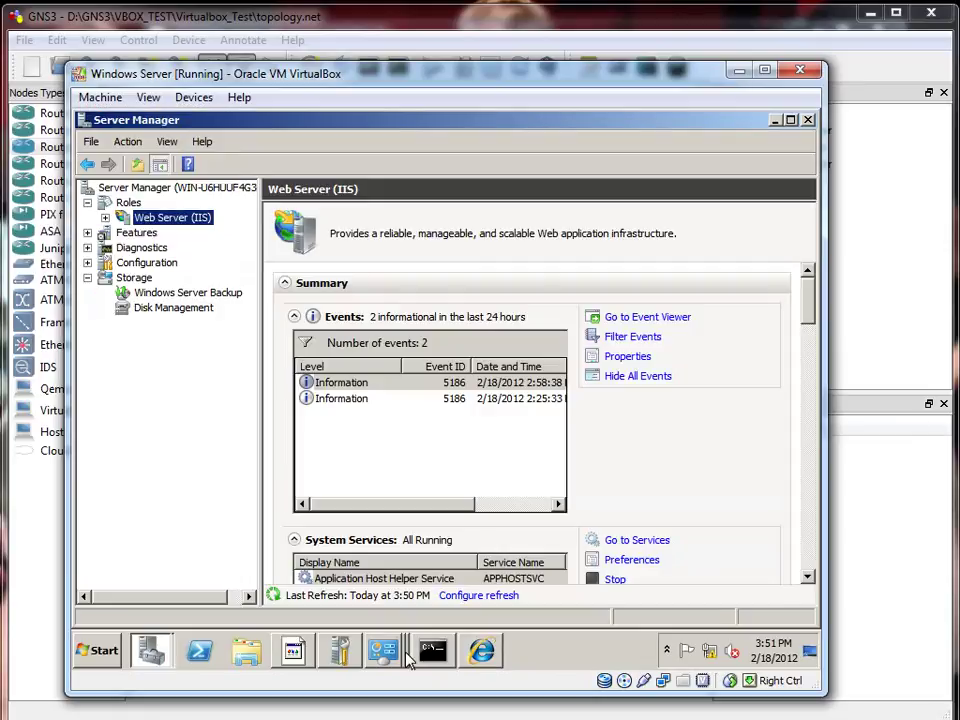
pyautogui.click(420, 655)
pyautogui.click(435, 653)
pyautogui.moveTo(393, 655)
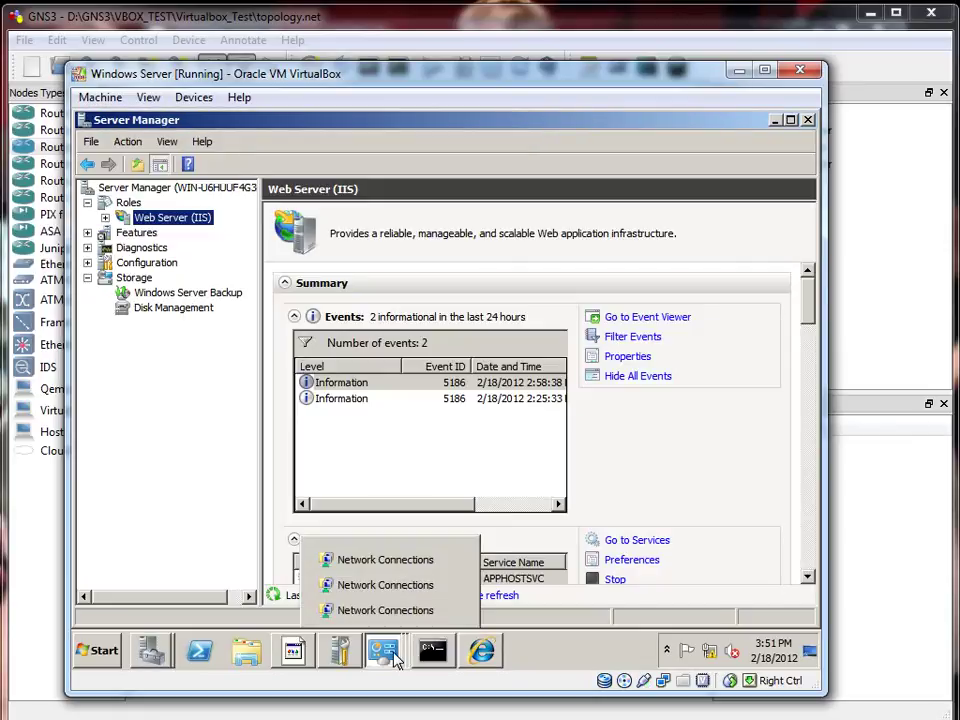